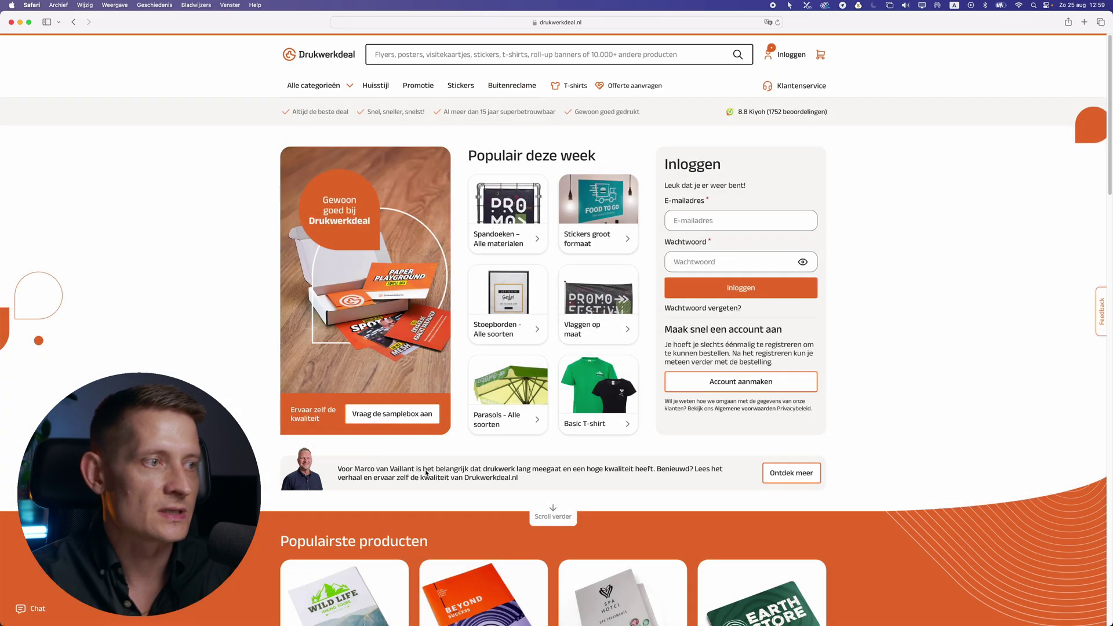
- Open the 'Bestanden drukklaar maken' article from the Aanleveren section of the Drukwerkdeal customer service pages
{"action": "scroll", "coordinate": [873, 220], "scroll_direction": "down", "scroll_amount": 15}
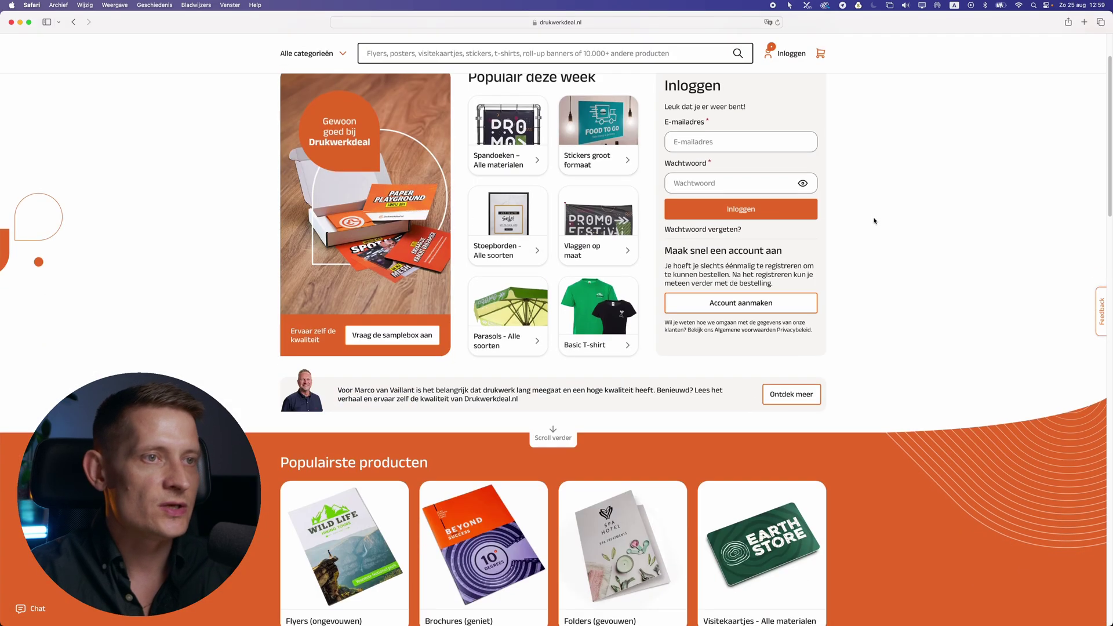
{"action": "scroll", "coordinate": [871, 224], "scroll_direction": "down", "scroll_amount": 10}
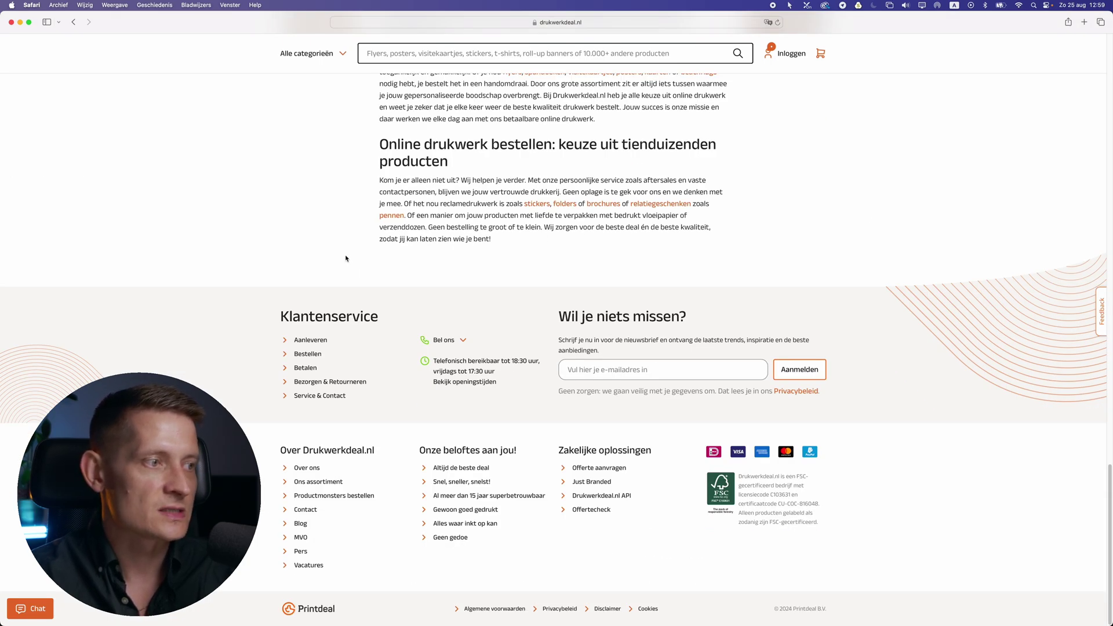
{"action": "left_click", "coordinate": [310, 340]}
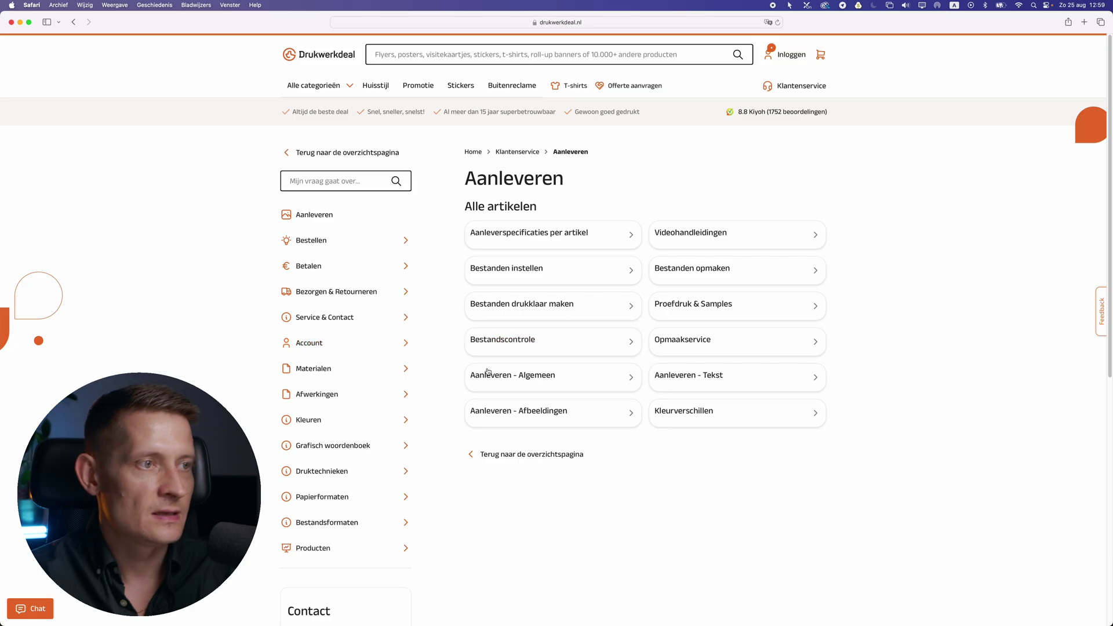
{"action": "left_click", "coordinate": [522, 309]}
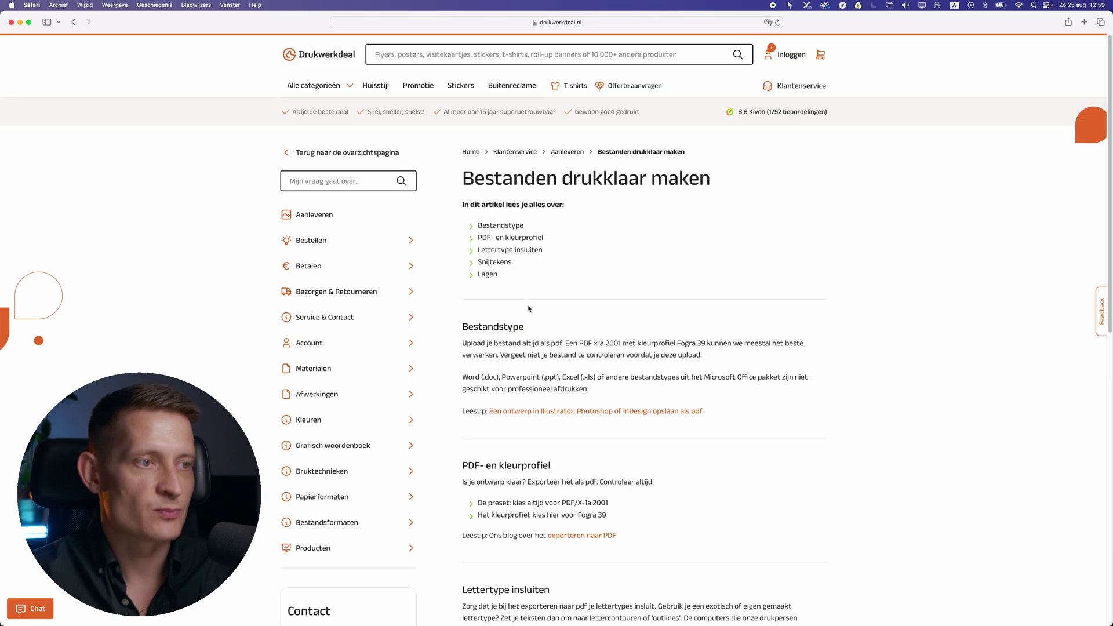
- Examine the article's sections on the required file type, PDF preset and color profile for print files
{"action": "scroll", "coordinate": [584, 332], "scroll_direction": "down", "scroll_amount": 1}
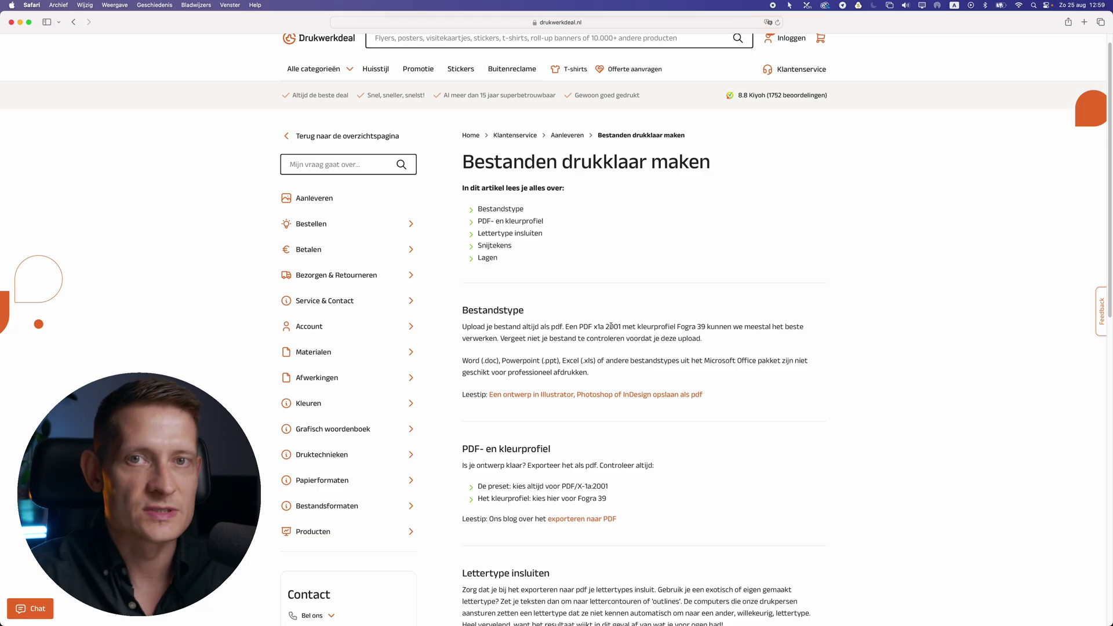
{"action": "scroll", "coordinate": [620, 320], "scroll_direction": "down", "scroll_amount": 2}
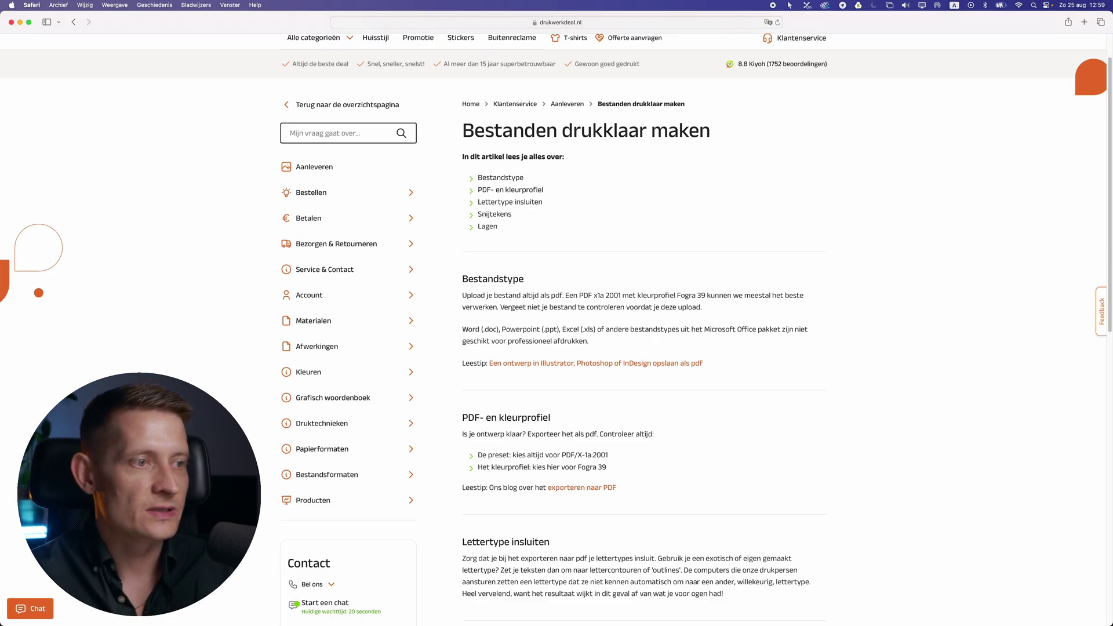
{"action": "scroll", "coordinate": [539, 272], "scroll_direction": "up", "scroll_amount": 3}
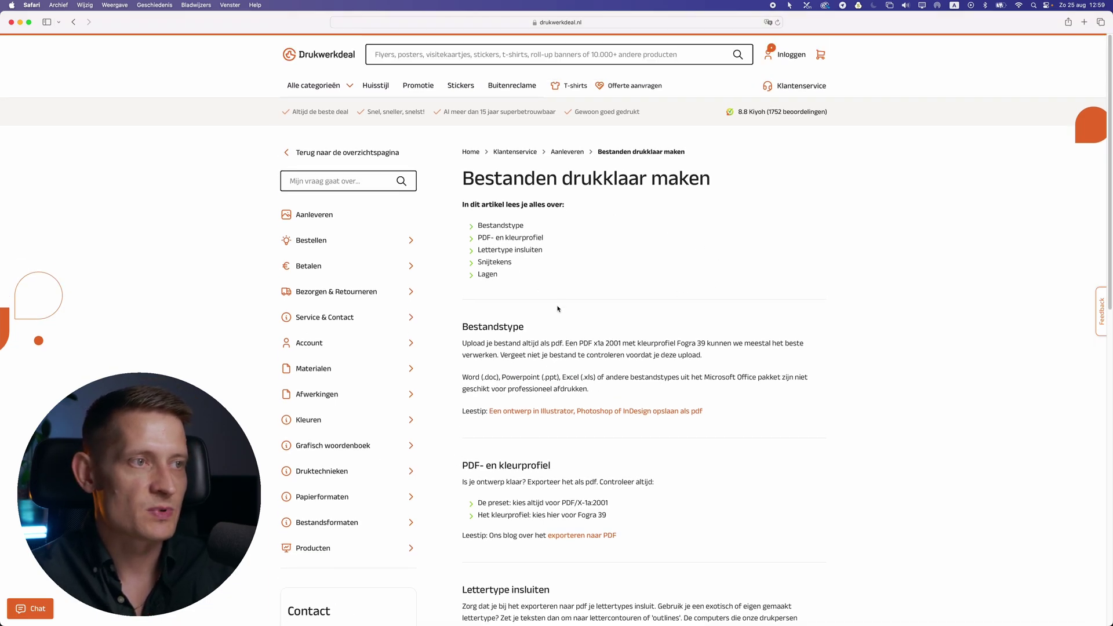
{"action": "scroll", "coordinate": [558, 308], "scroll_direction": "down", "scroll_amount": 5}
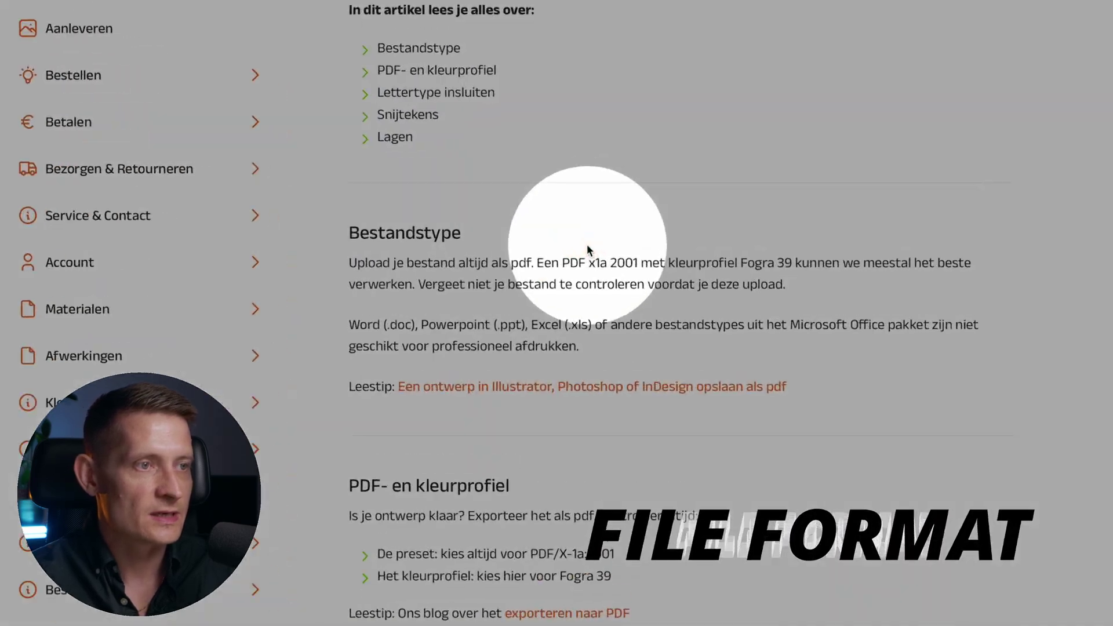
{"action": "left_click_drag", "start_coordinate": [580, 259], "coordinate": [689, 270]}
{"action": "left_click", "coordinate": [785, 310]}
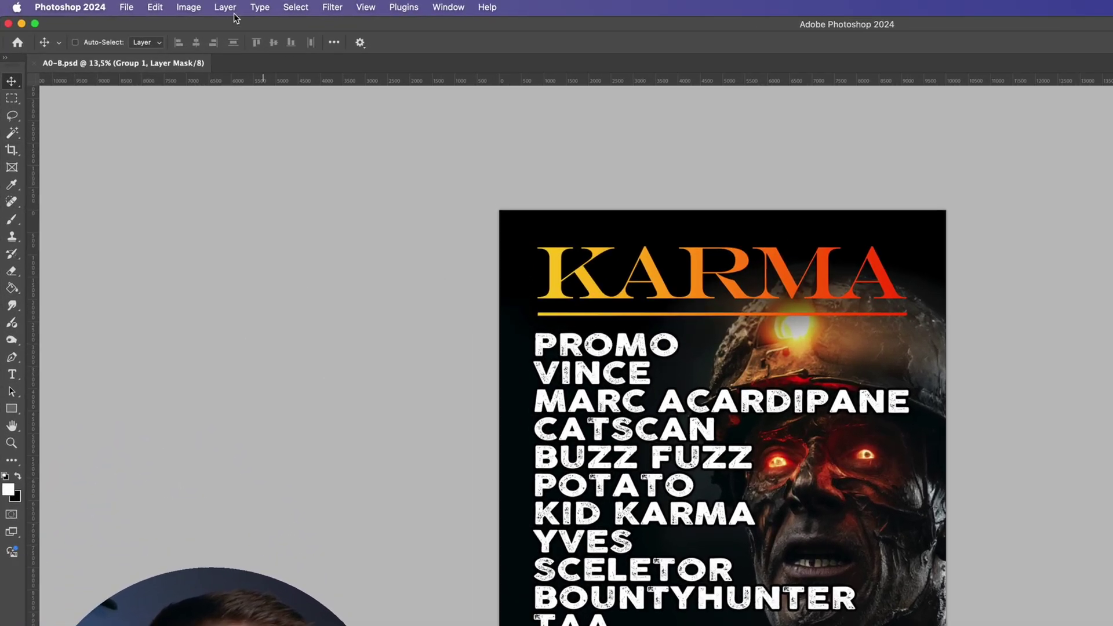
- In Photoshop, flatten the KARMA poster and convert its color mode to CMYK Color
{"action": "left_click", "coordinate": [151, 5]}
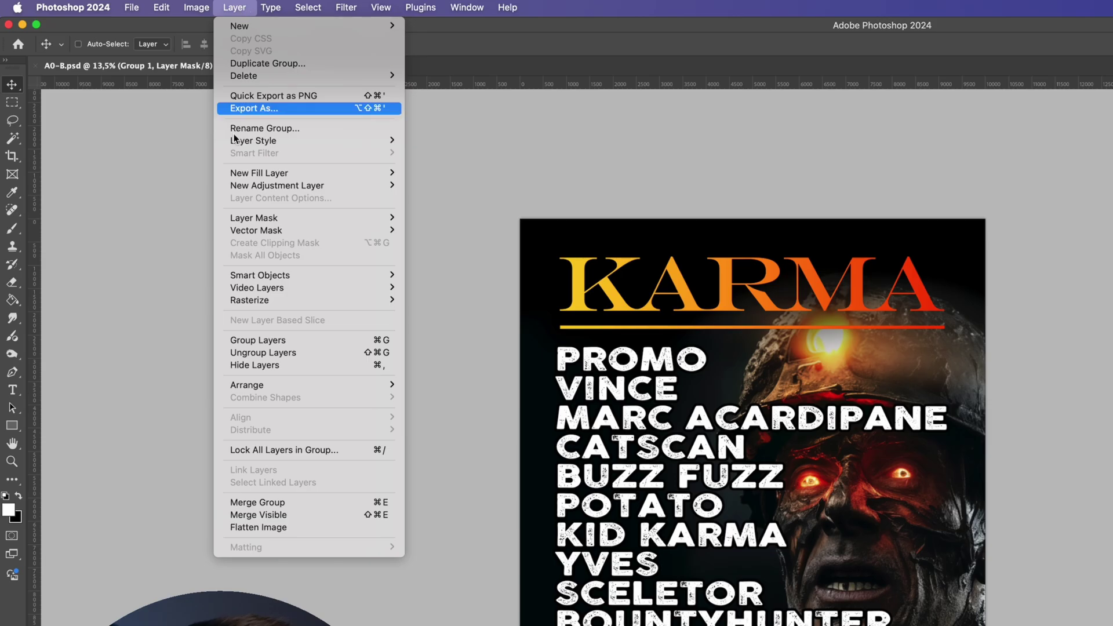
{"action": "left_click", "coordinate": [311, 527]}
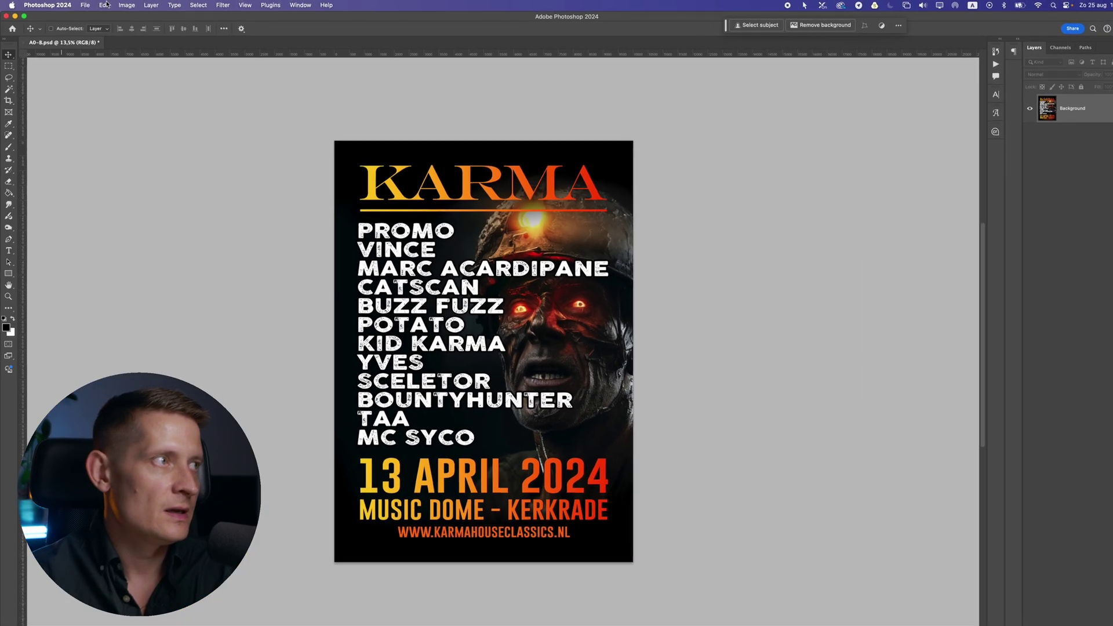
{"action": "left_click", "coordinate": [127, 5]}
{"action": "mouse_move", "coordinate": [138, 17]}
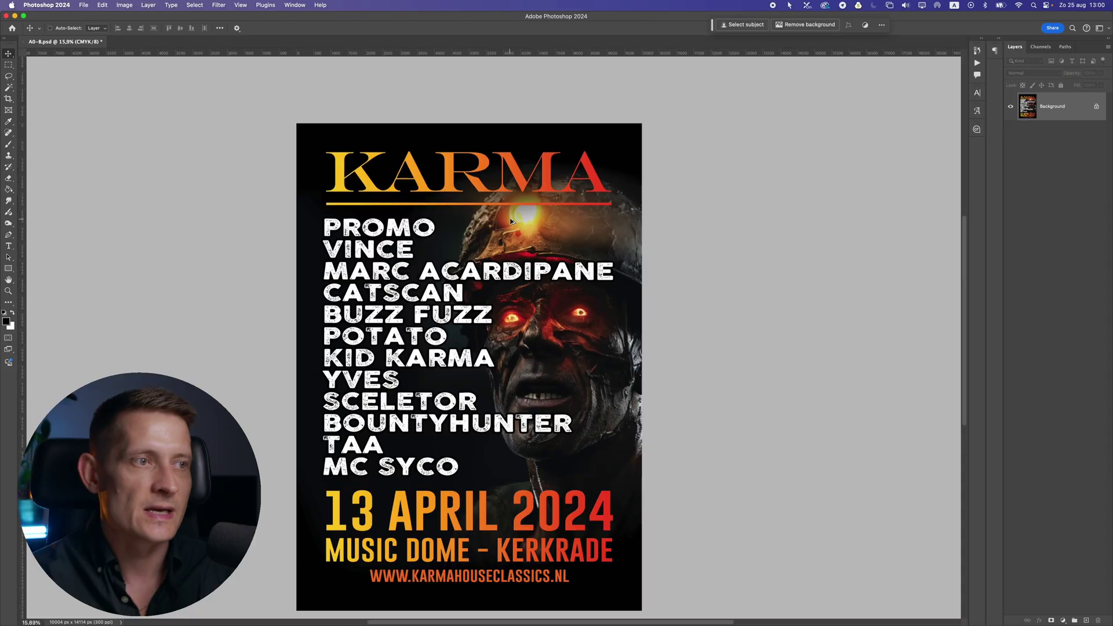
- Inspect the converted poster colors up close and undo the flattening and CMYK conversion
{"action": "scroll", "coordinate": [529, 204], "scroll_direction": "up", "scroll_amount": 3}
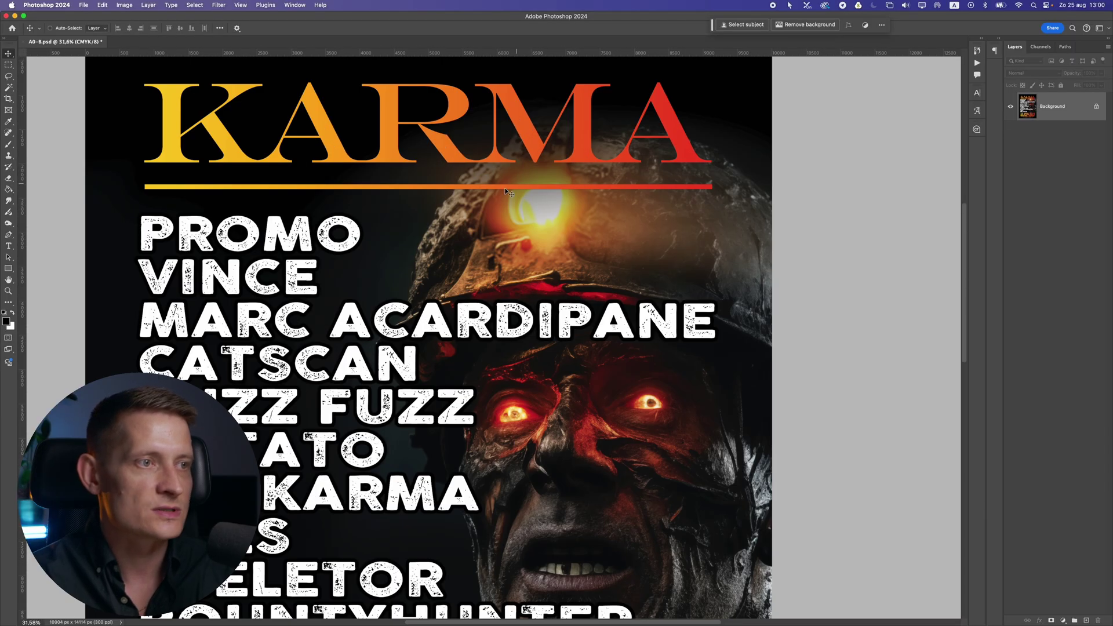
{"action": "scroll", "coordinate": [527, 224], "scroll_direction": "down", "scroll_amount": 2}
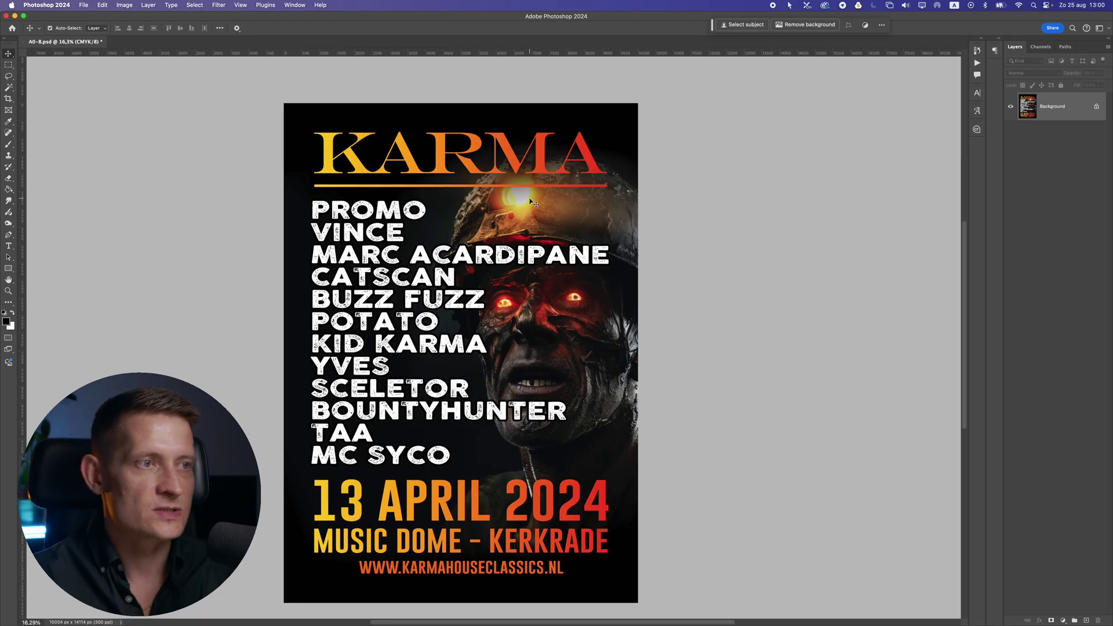
{"action": "key", "text": "cmd+z"}
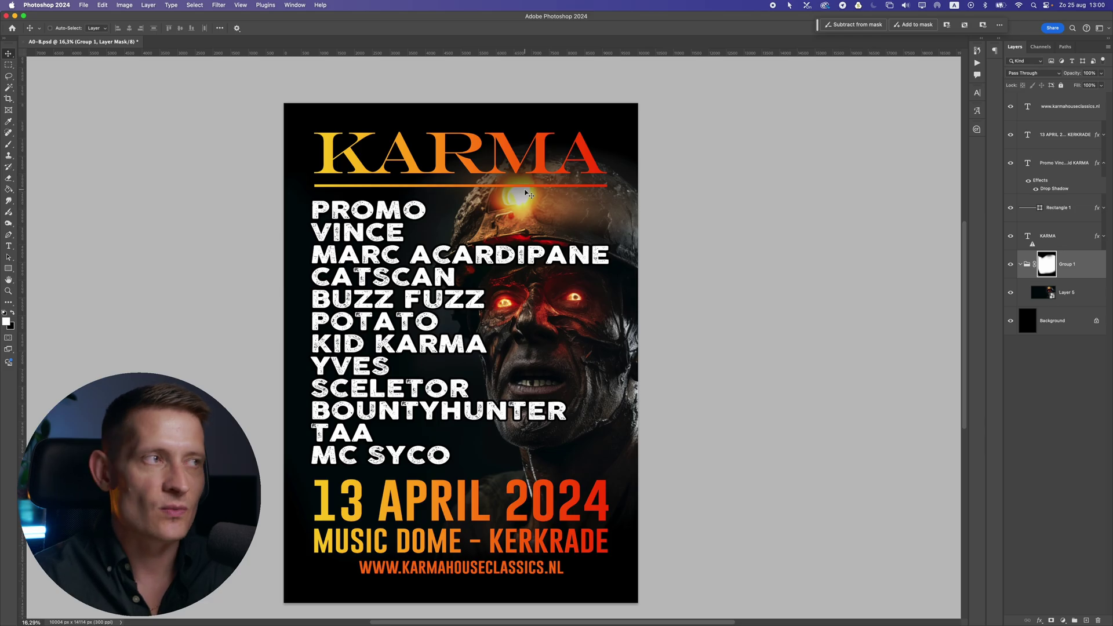
- Check which color mode and bit depth the poster uses, without changing them
{"action": "left_click", "coordinate": [148, 4]}
{"action": "mouse_move", "coordinate": [133, 17]}
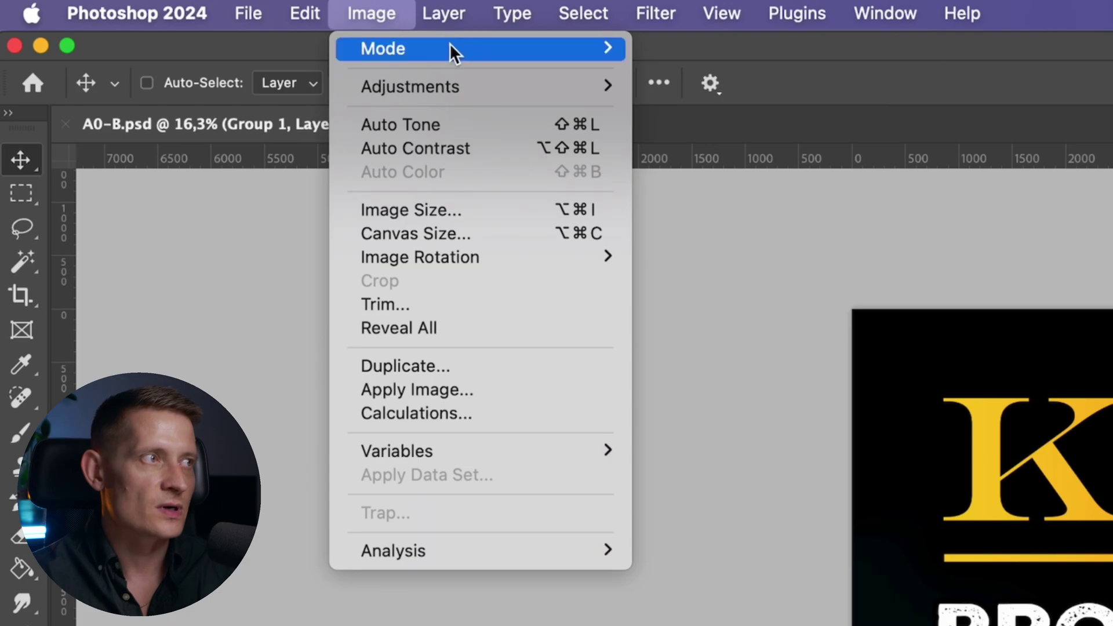
{"action": "mouse_move", "coordinate": [450, 43]}
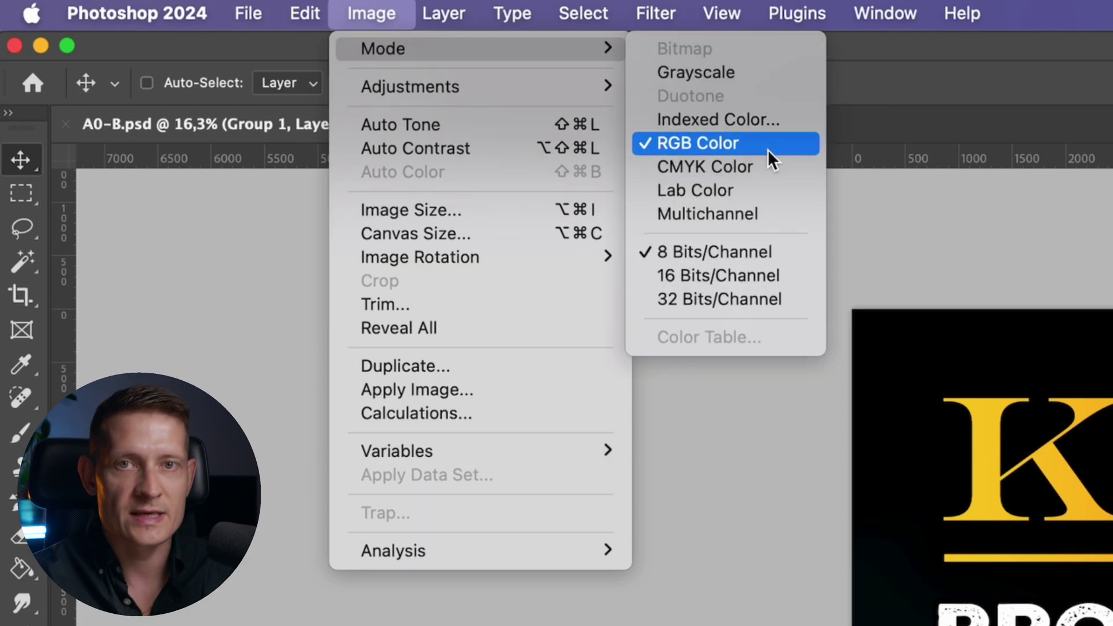
{"action": "key", "text": "Escape"}
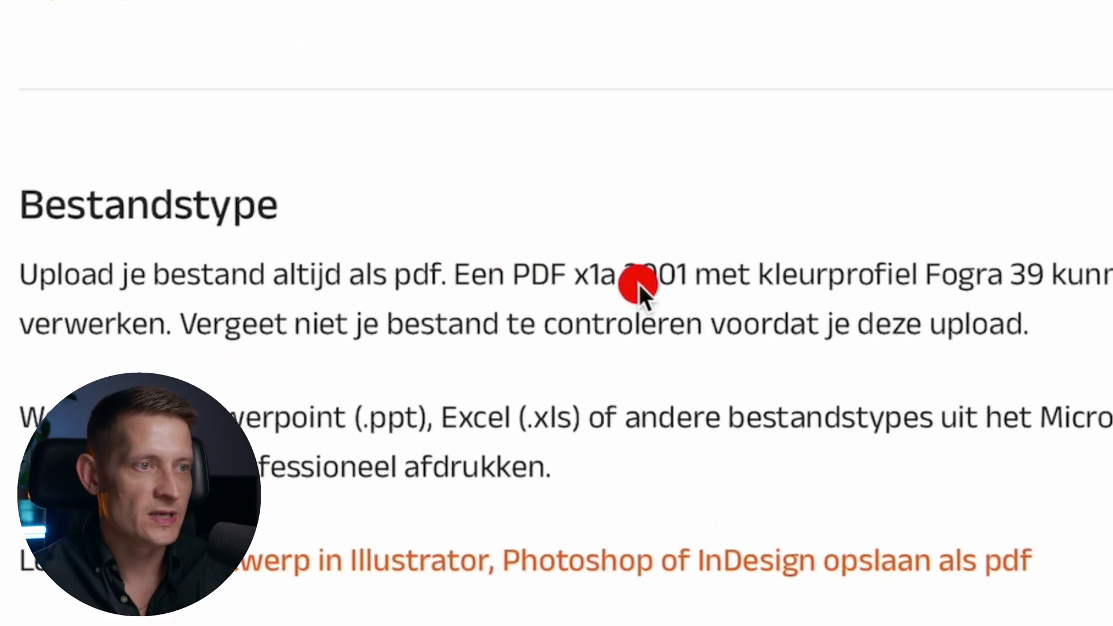
- Review the required PDF type on the print shop page and start saving the poster as a Photoshop PDF in the Bureaublad folder
{"action": "left_click_drag", "start_coordinate": [681, 284], "coordinate": [566, 268]}
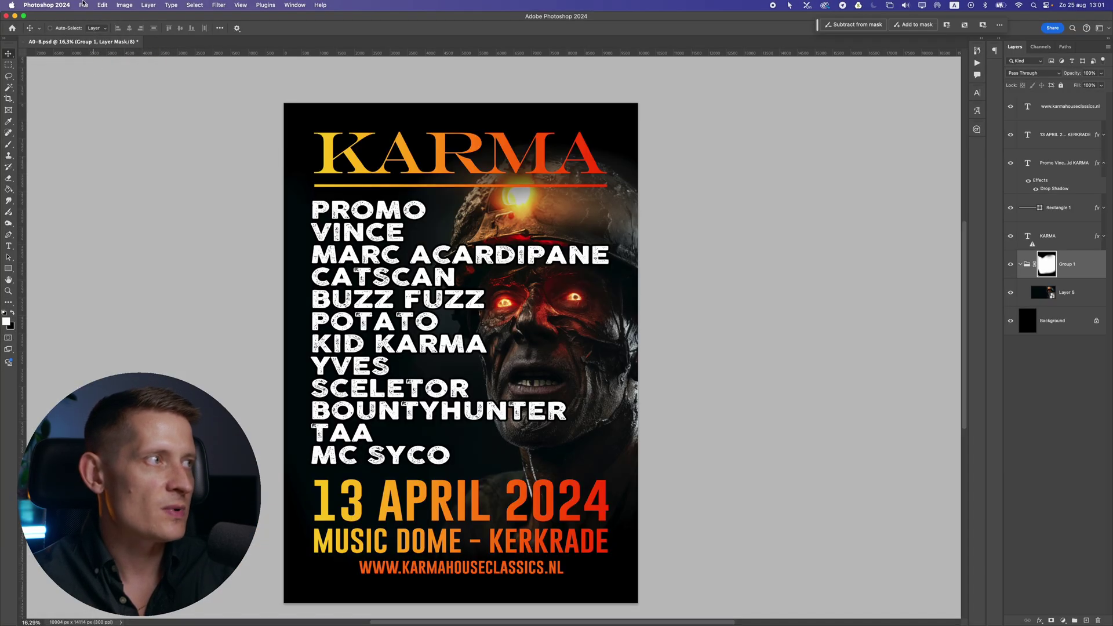
{"action": "left_click", "coordinate": [83, 5]}
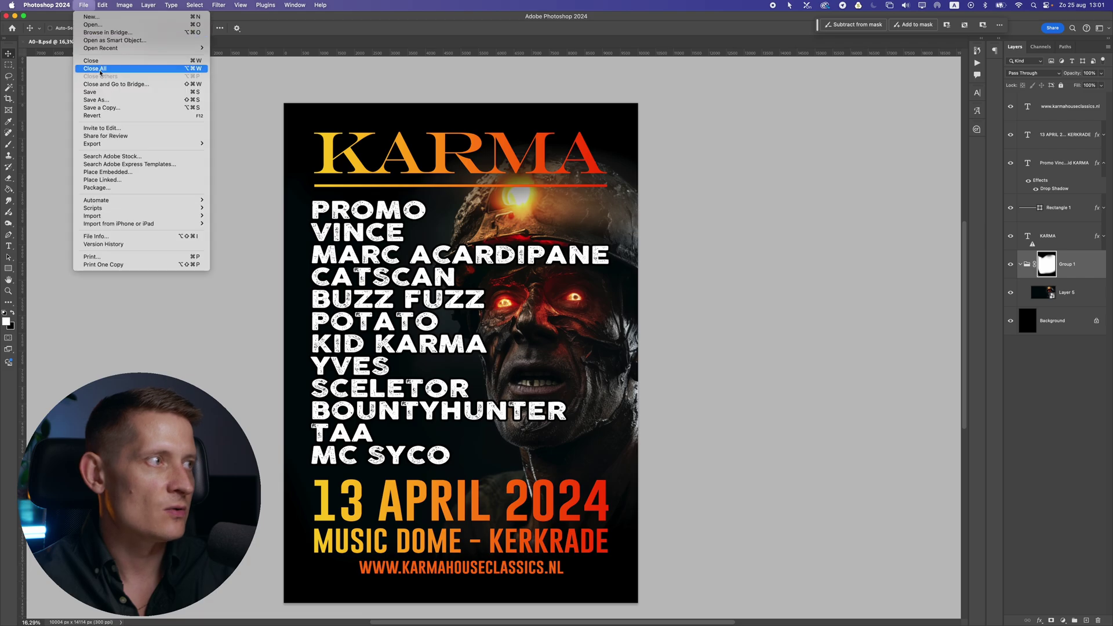
{"action": "left_click", "coordinate": [111, 100]}
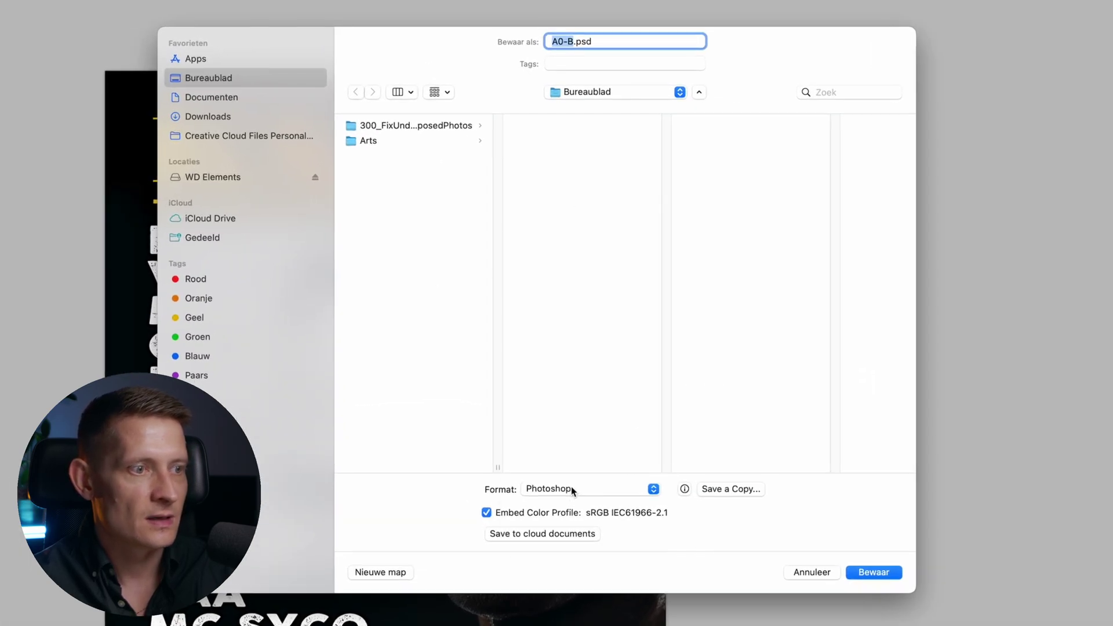
{"action": "left_click", "coordinate": [572, 489]}
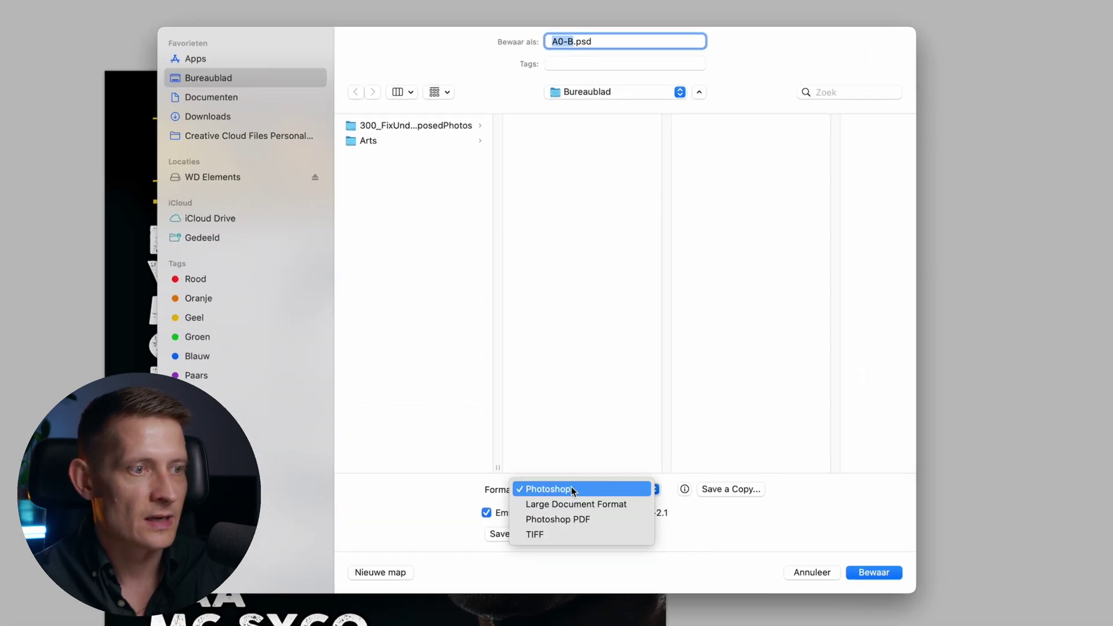
{"action": "left_click", "coordinate": [583, 519]}
{"action": "left_click", "coordinate": [873, 573]}
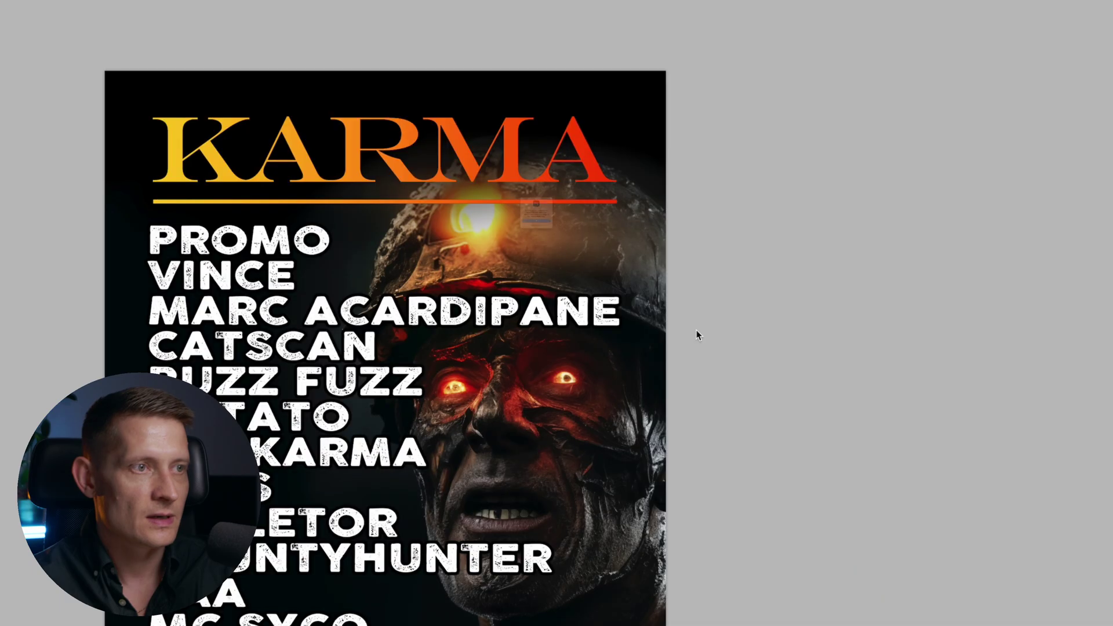
{"action": "left_click", "coordinate": [538, 262]}
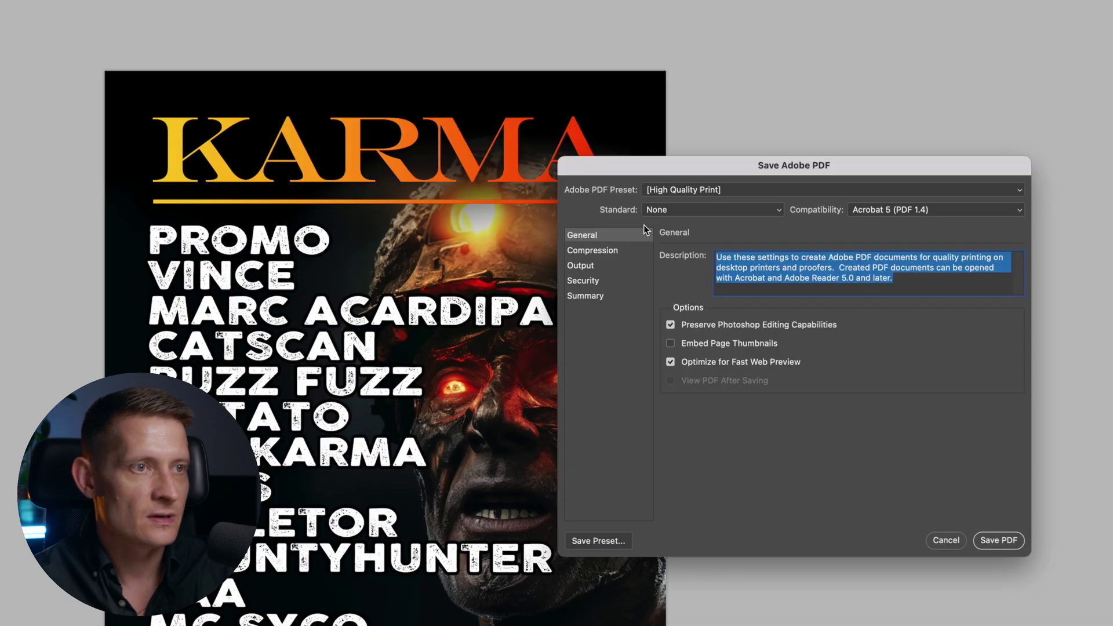
- Examine the available Adobe PDF presets, including PDF/X-1a:2001, and the print shop's instructions for the color output settings
{"action": "left_click", "coordinate": [706, 189]}
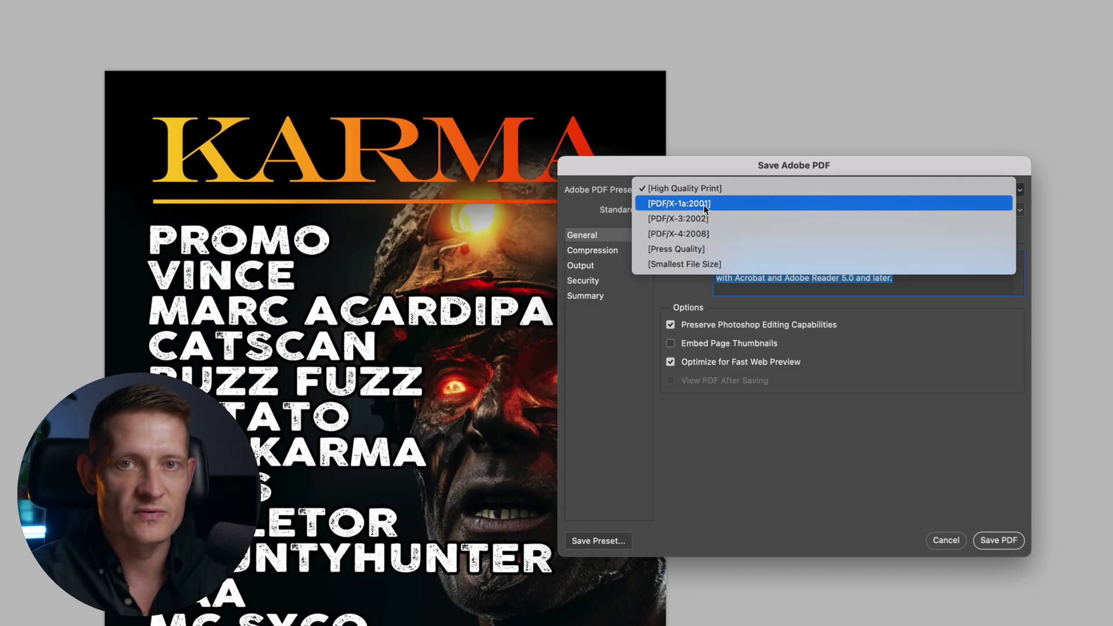
{"action": "key", "text": "Escape"}
{"action": "left_click", "coordinate": [707, 190]}
{"action": "left_click", "coordinate": [710, 189]}
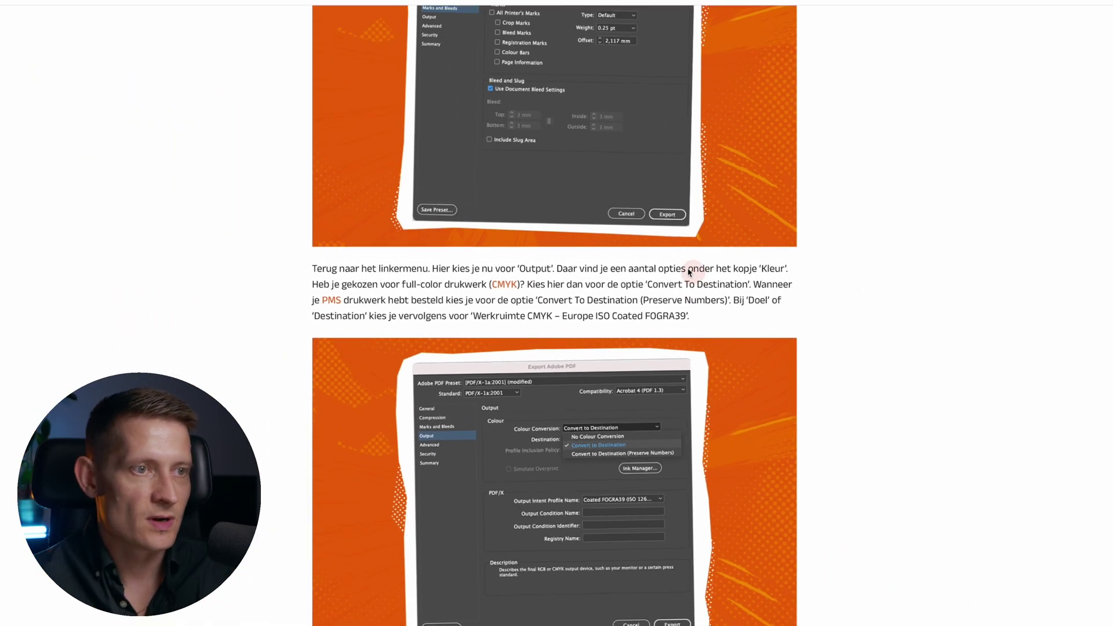
{"action": "left_click", "coordinate": [700, 592]}
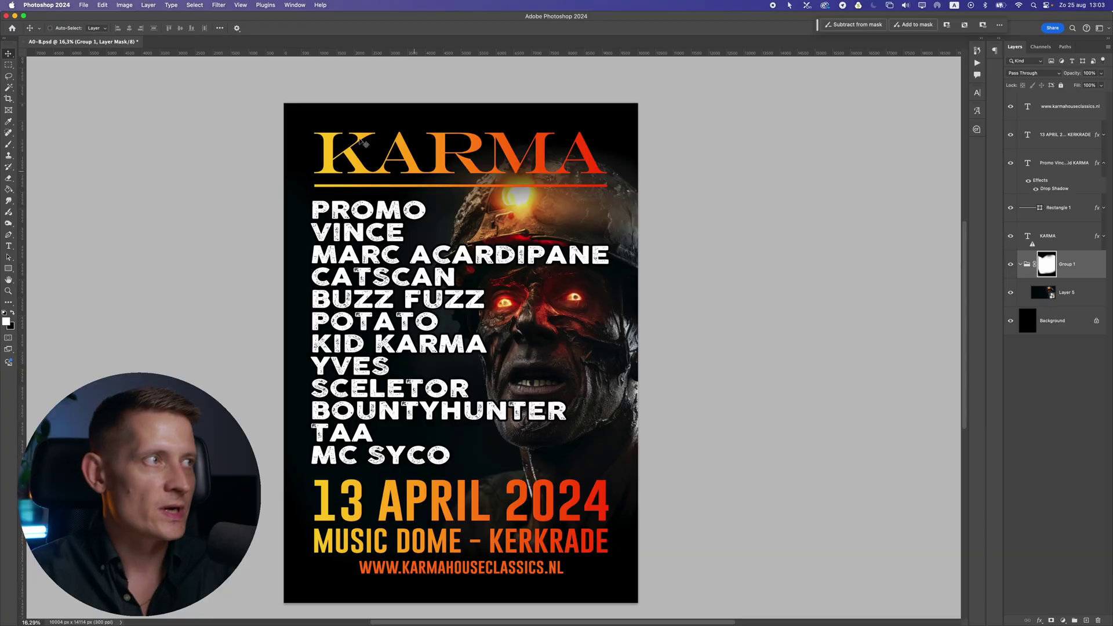
- Switch the Canvas Size units to millimeters and set the new canvas width to 853 mm
{"action": "left_click", "coordinate": [124, 5]}
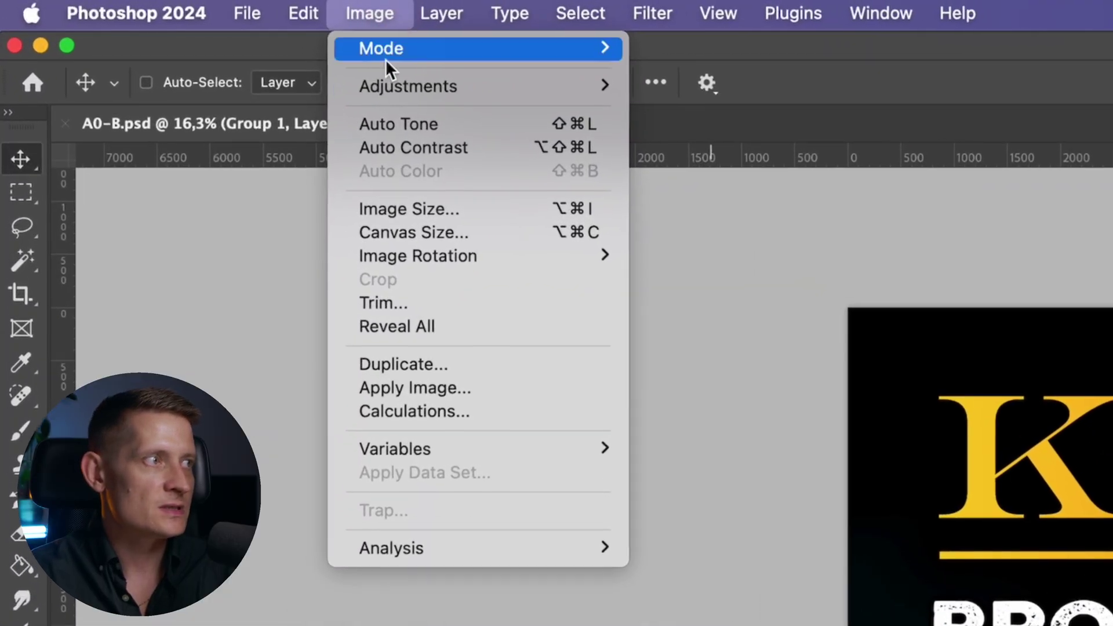
{"action": "left_click", "coordinate": [447, 233]}
{"action": "left_click", "coordinate": [519, 282]}
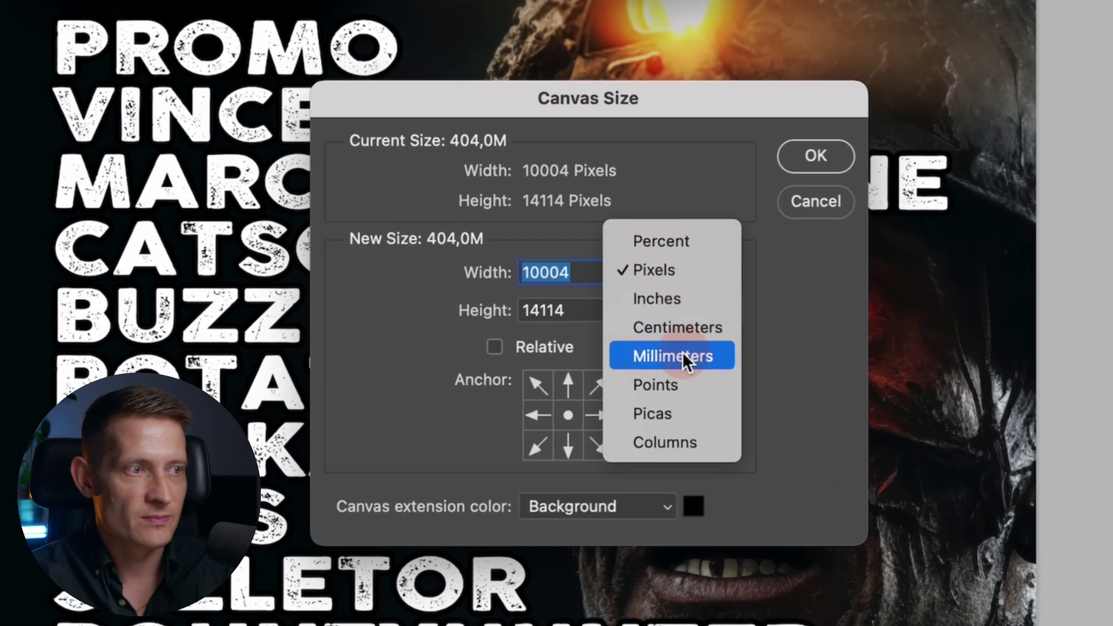
{"action": "left_click", "coordinate": [662, 352]}
{"action": "left_click", "coordinate": [556, 272]}
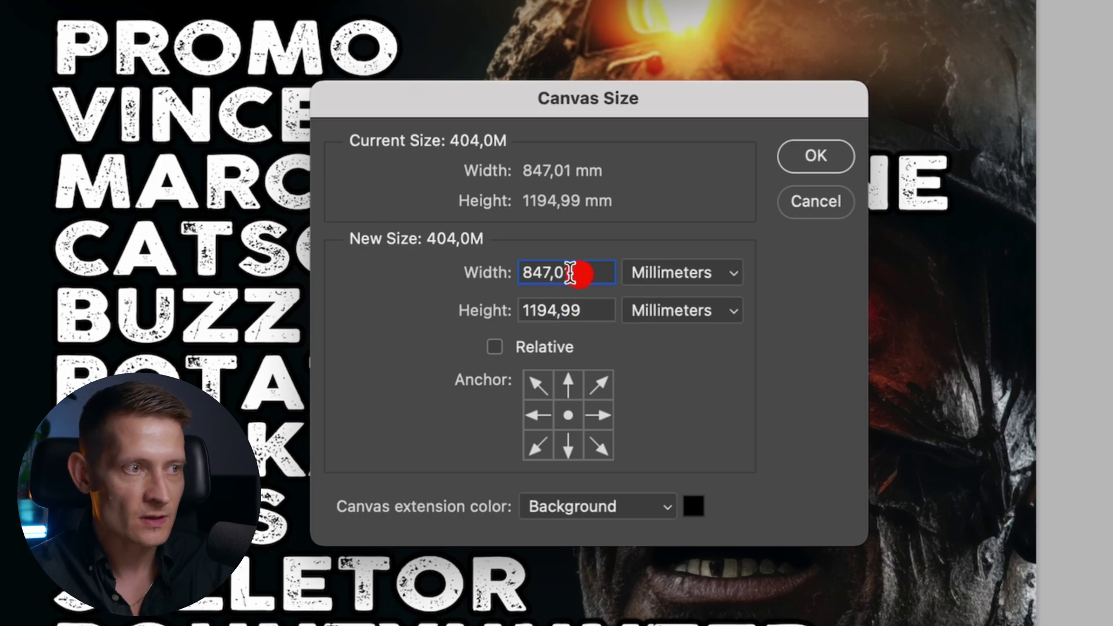
{"action": "type", "text": "853"}
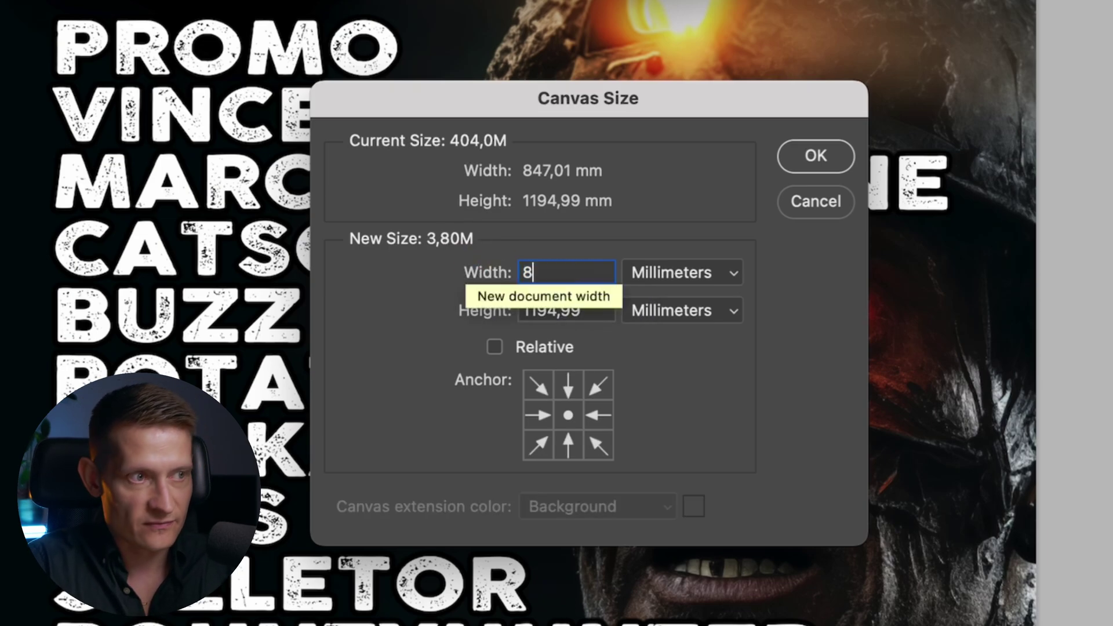
- Set the canvas height to 1200 mm and apply the new canvas size
{"action": "left_click", "coordinate": [597, 311]}
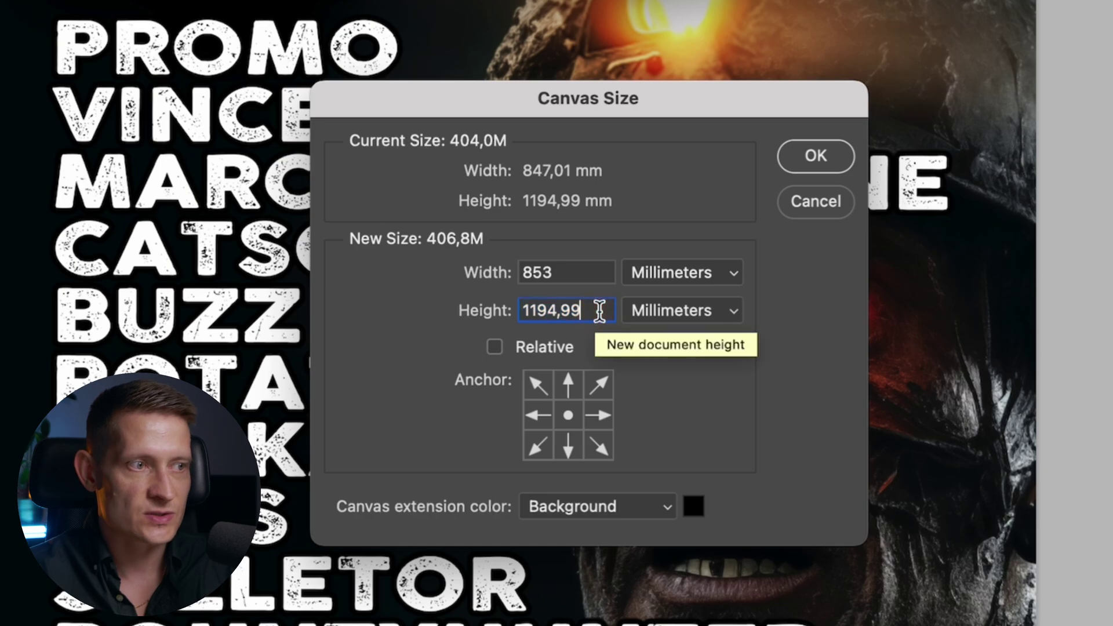
{"action": "left_click", "coordinate": [455, 303]}
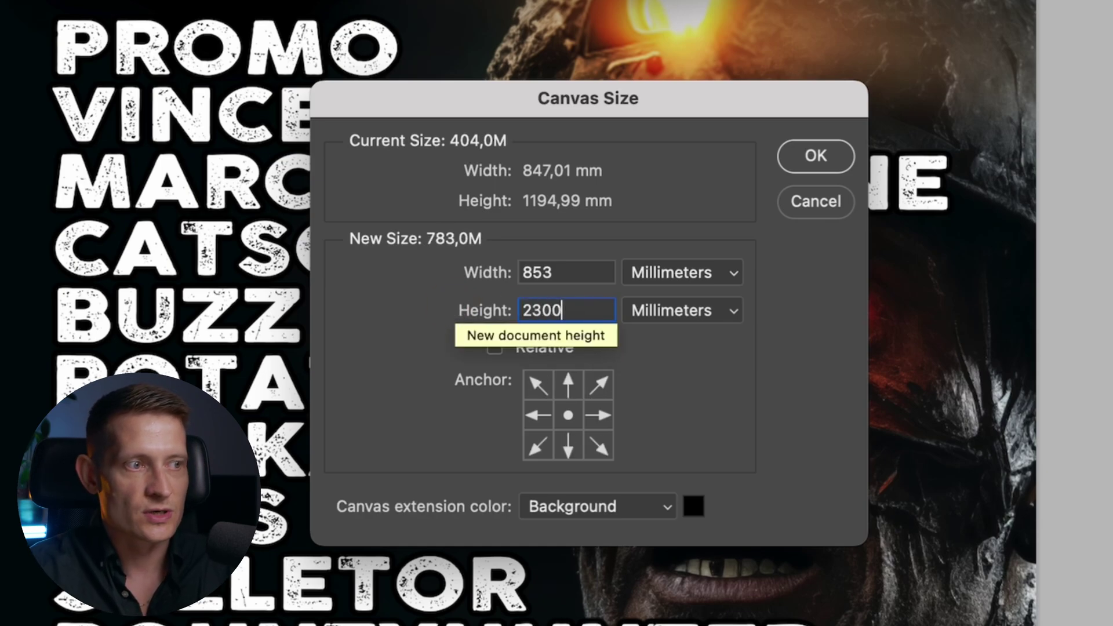
{"action": "key", "text": "BackSpace"}
{"action": "key", "text": "BackSpace"}
{"action": "key", "text": "BackSpace"}
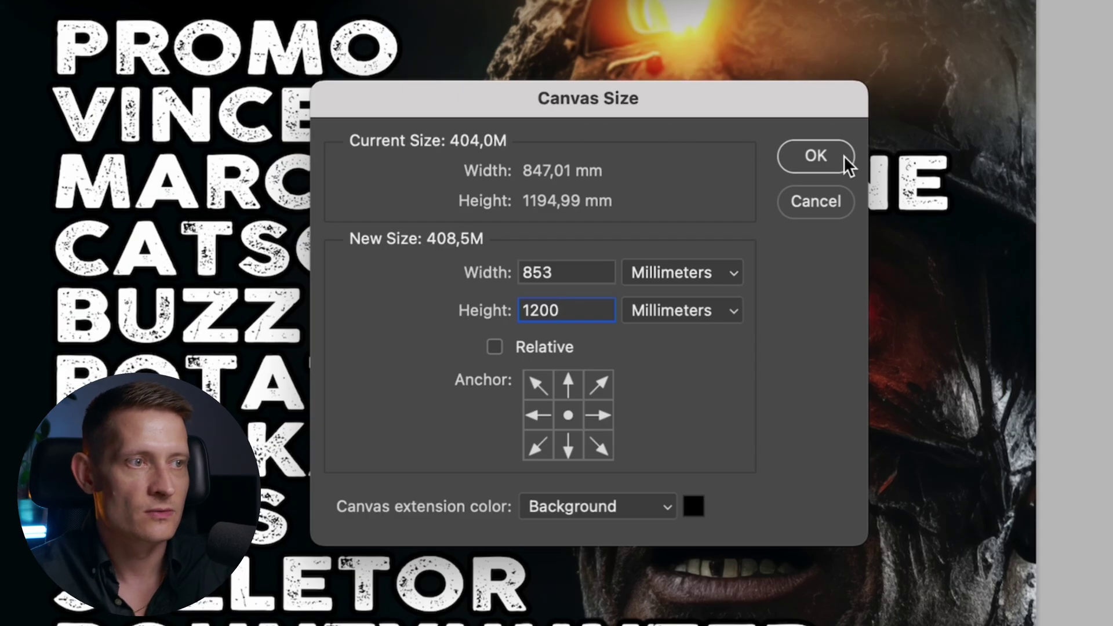
{"action": "left_click", "coordinate": [834, 158]}
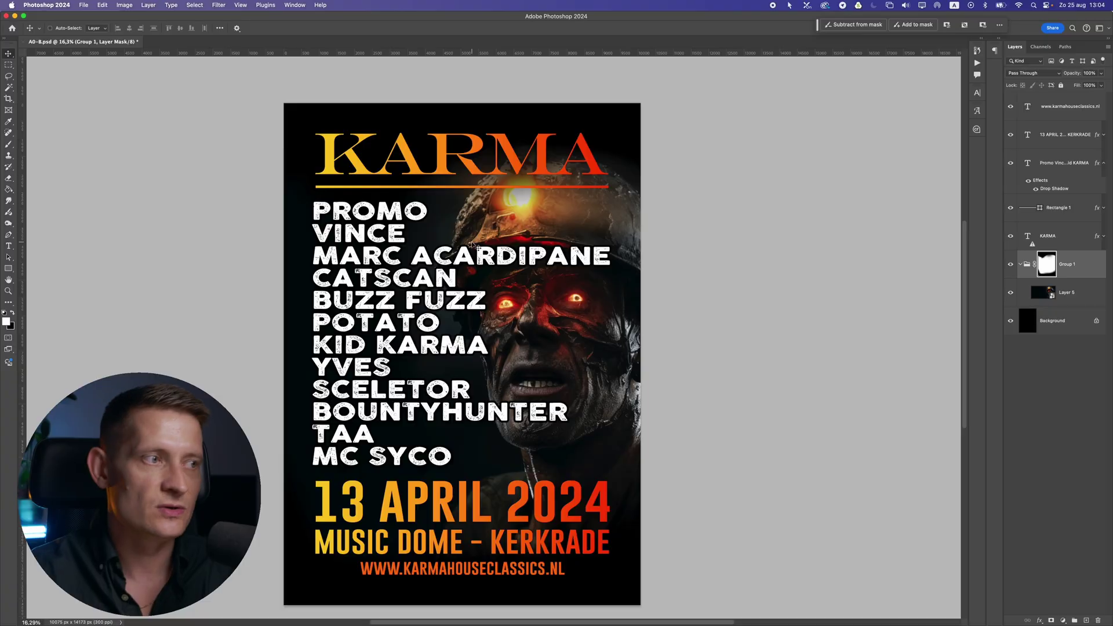
- Move the website address text down until it sits close to the poster's bottom edge
{"action": "scroll", "coordinate": [658, 316], "scroll_direction": "up", "scroll_amount": 5}
{"action": "scroll", "coordinate": [710, 345], "scroll_direction": "down", "scroll_amount": 4}
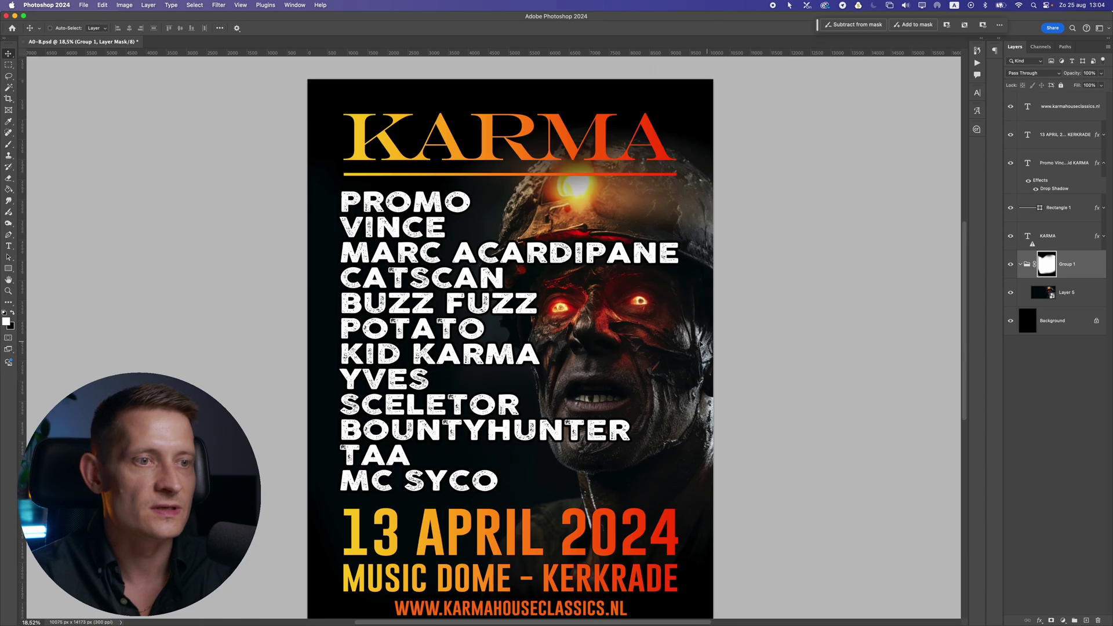
{"action": "scroll", "coordinate": [617, 334], "scroll_direction": "down", "scroll_amount": 2}
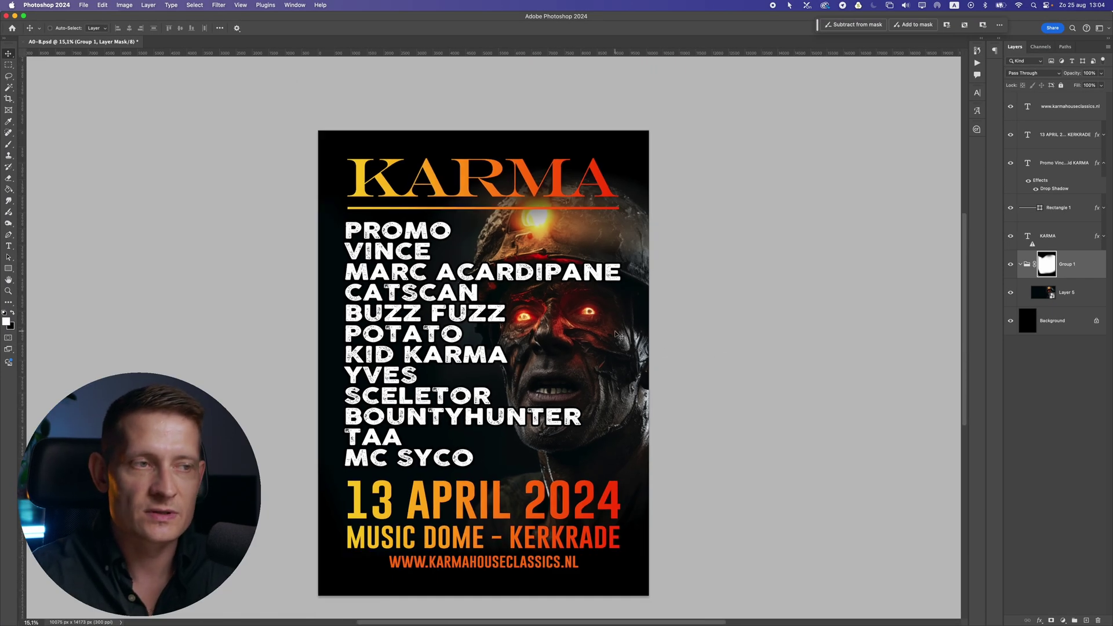
{"action": "scroll", "coordinate": [528, 551], "scroll_direction": "up", "scroll_amount": 4}
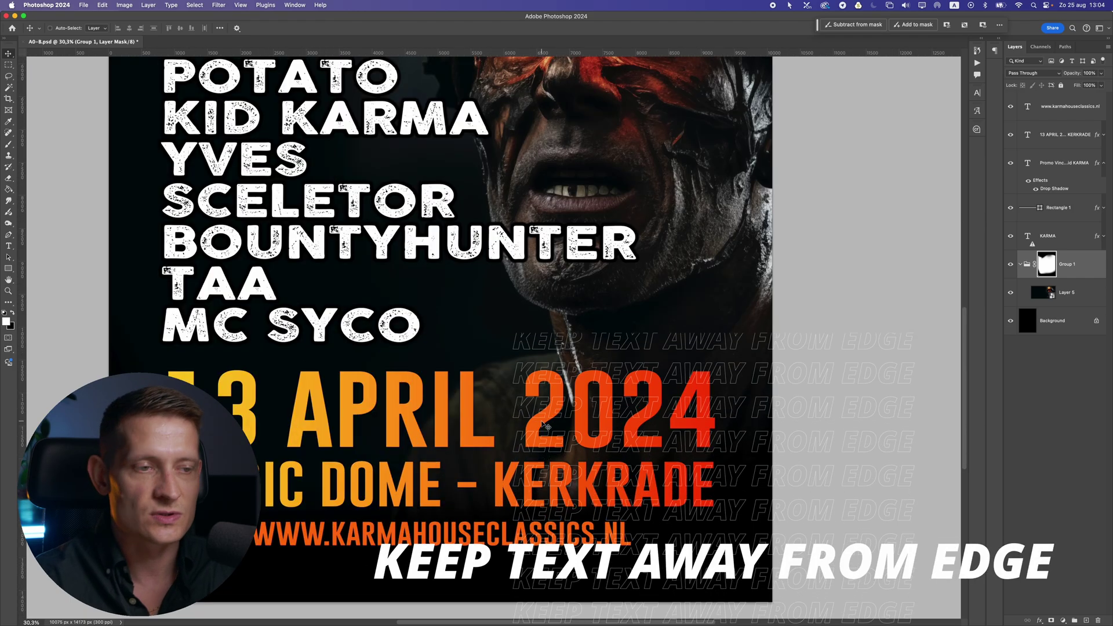
{"action": "scroll", "coordinate": [547, 425], "scroll_direction": "down", "scroll_amount": 4}
{"action": "left_click", "coordinate": [580, 452], "text": "super"}
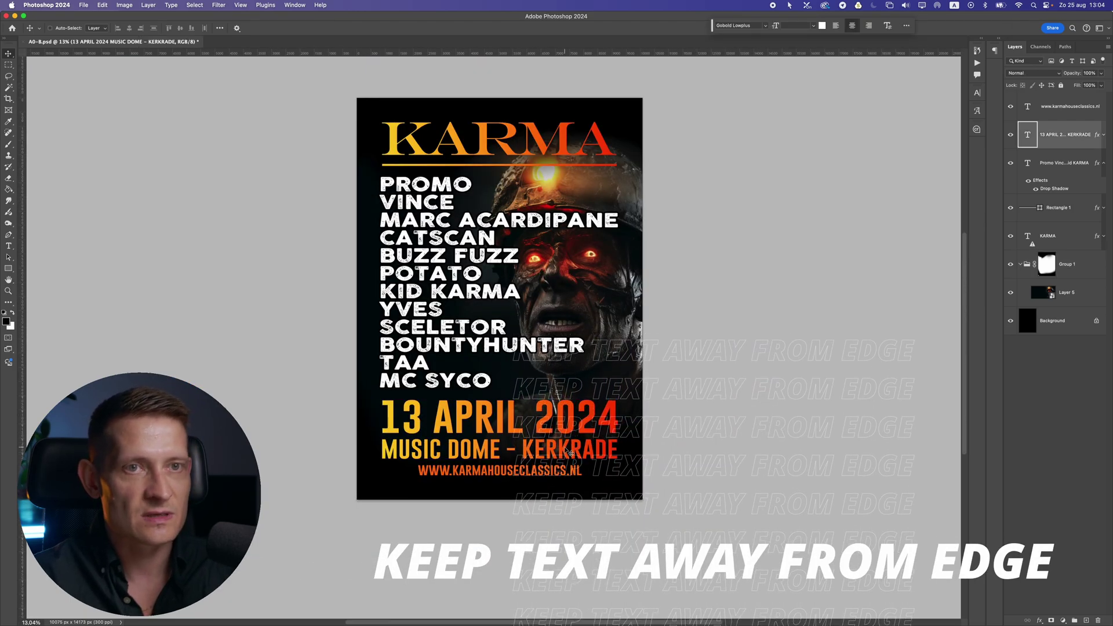
{"action": "scroll", "coordinate": [567, 451], "scroll_direction": "up", "scroll_amount": 4}
{"action": "left_click", "coordinate": [594, 507], "text": "super"}
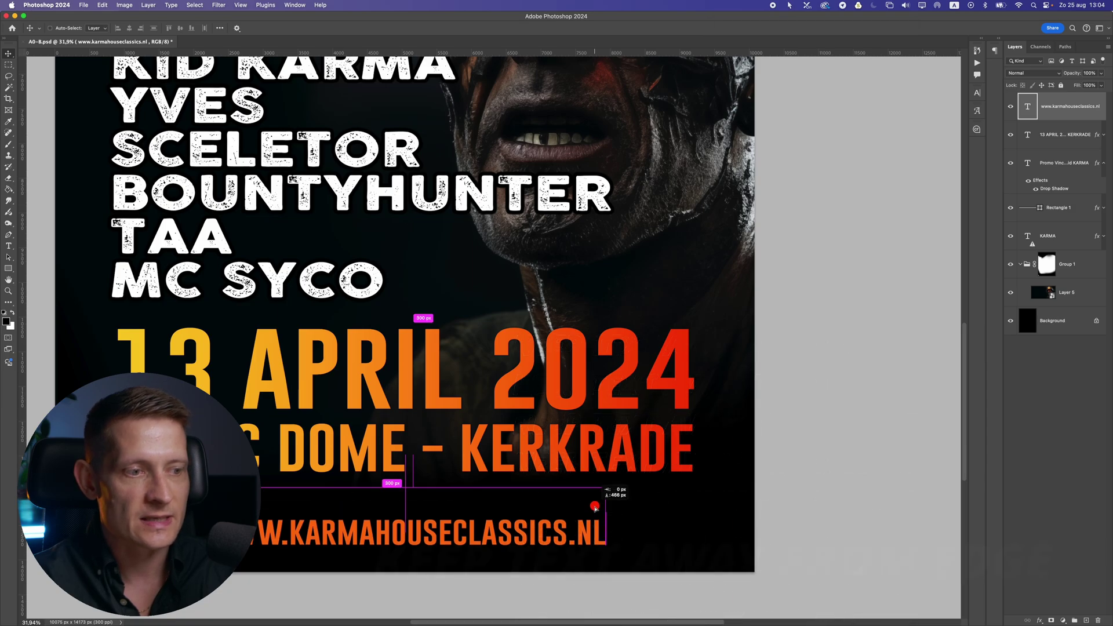
{"action": "left_click_drag", "start_coordinate": [595, 507], "coordinate": [593, 524]}
{"action": "scroll", "coordinate": [600, 528], "scroll_direction": "up", "scroll_amount": 3}
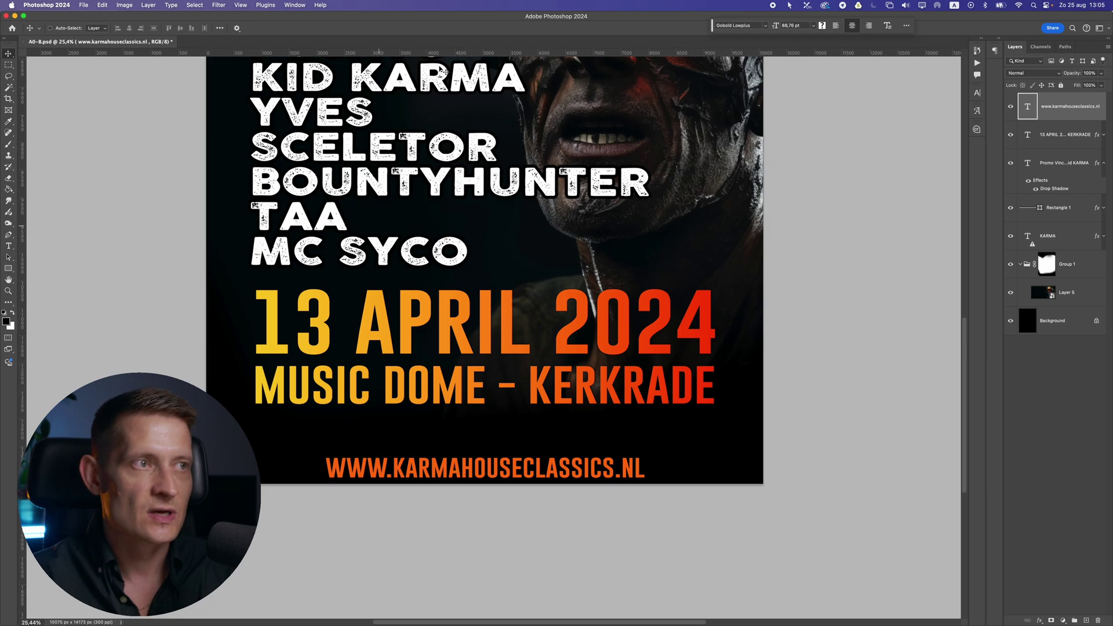
- Add a horizontal guide across the website address, just above the poster's bottom edge
{"action": "left_click_drag", "start_coordinate": [492, 53], "coordinate": [540, 473]}
{"action": "key", "text": "super+0"}
{"action": "scroll", "coordinate": [556, 446], "scroll_direction": "up", "scroll_amount": 4}
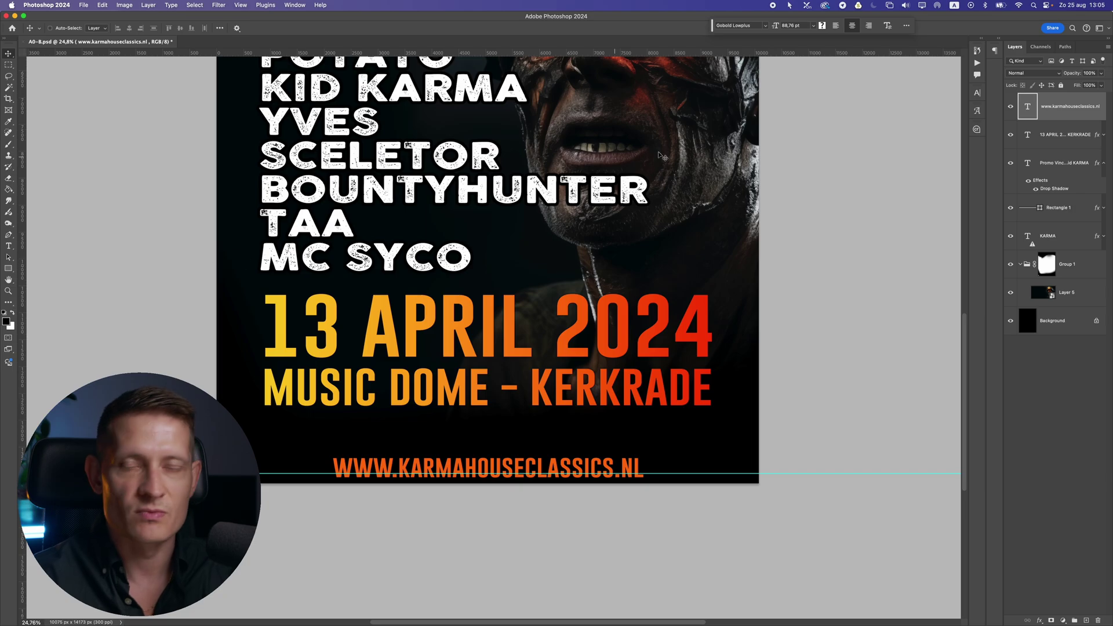
- Move the website address back up to just below the MUSIC DOME - KERKRADE line, clear of the guide
{"action": "scroll", "coordinate": [614, 214], "scroll_direction": "up", "scroll_amount": 1}
{"action": "left_click_drag", "start_coordinate": [603, 458], "coordinate": [613, 398]}
{"action": "key", "text": "super+0"}
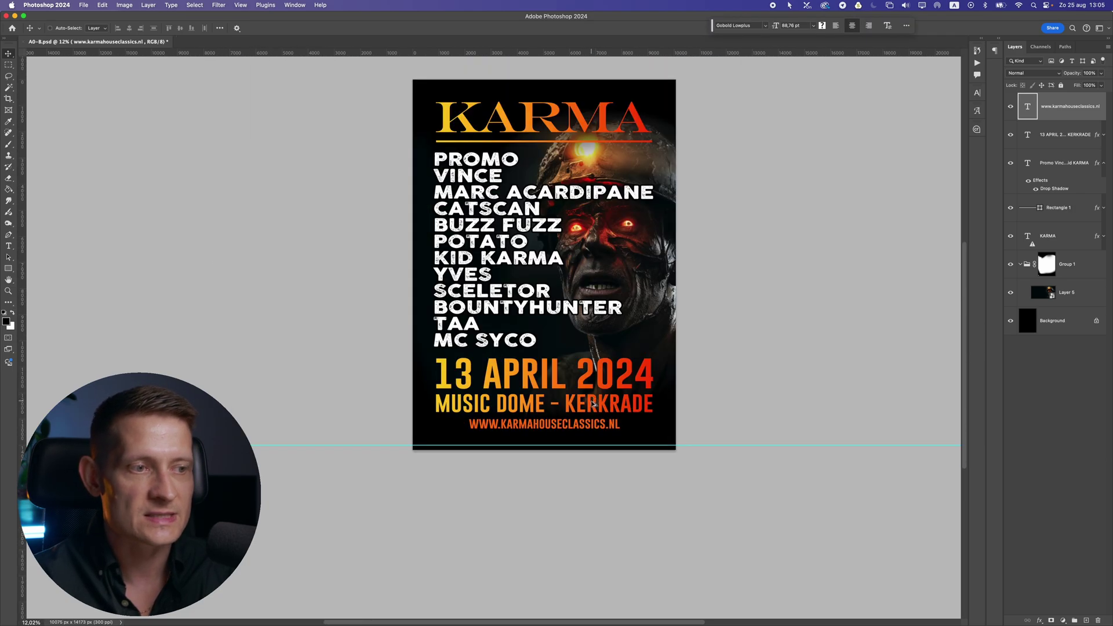
- Raise the horizontal guide to just below the website address, and remove it from the canvas
{"action": "scroll", "coordinate": [593, 404], "scroll_direction": "up", "scroll_amount": 3}
{"action": "left_click_drag", "start_coordinate": [624, 508], "coordinate": [624, 499]}
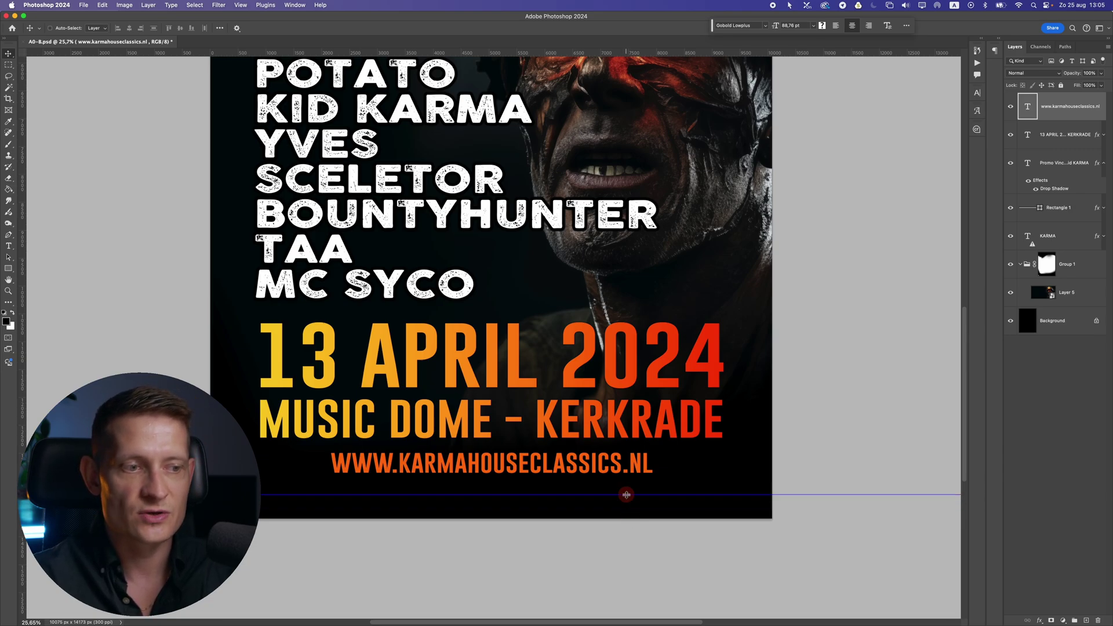
{"action": "scroll", "coordinate": [626, 500], "scroll_direction": "down", "scroll_amount": 3}
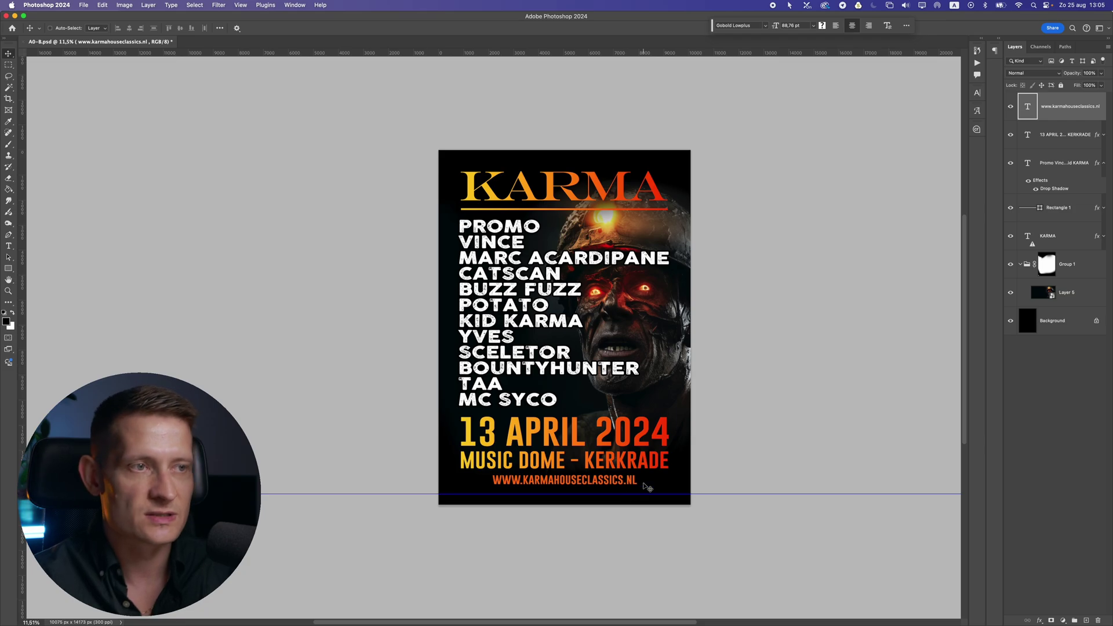
{"action": "scroll", "coordinate": [615, 498], "scroll_direction": "up", "scroll_amount": 1}
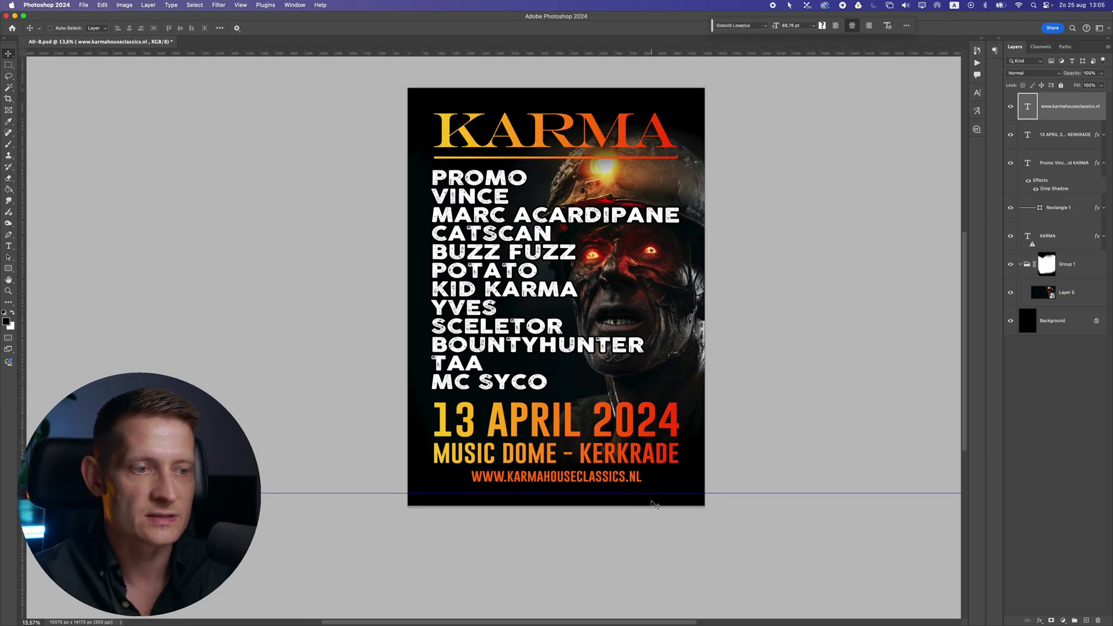
{"action": "left_click_drag", "start_coordinate": [655, 496], "coordinate": [649, 52]}
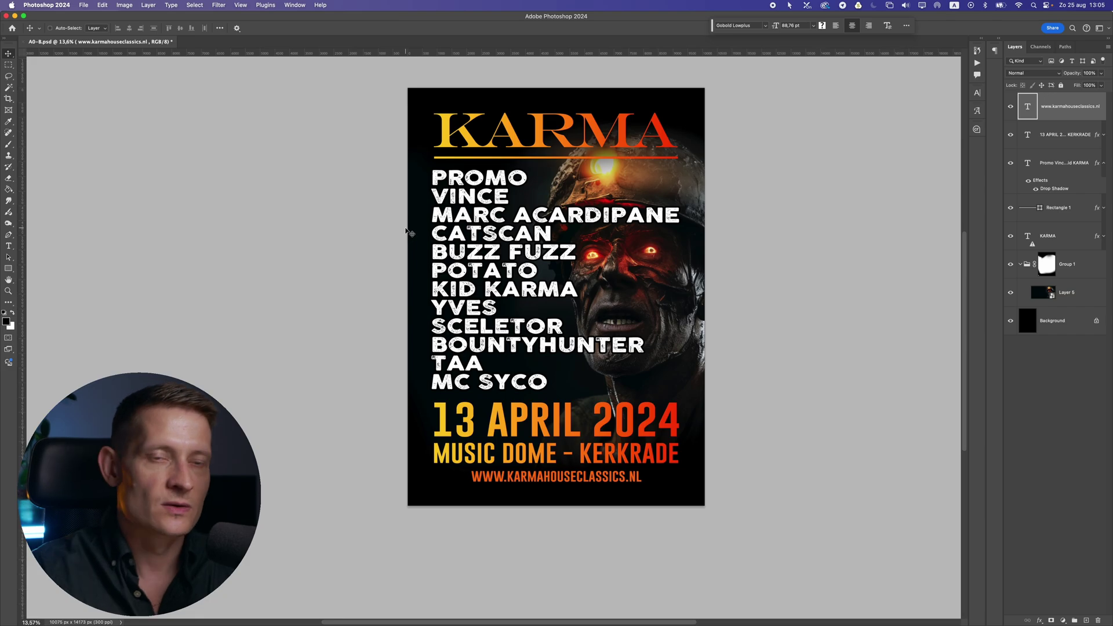
{"action": "scroll", "coordinate": [469, 254], "scroll_direction": "up", "scroll_amount": 1}
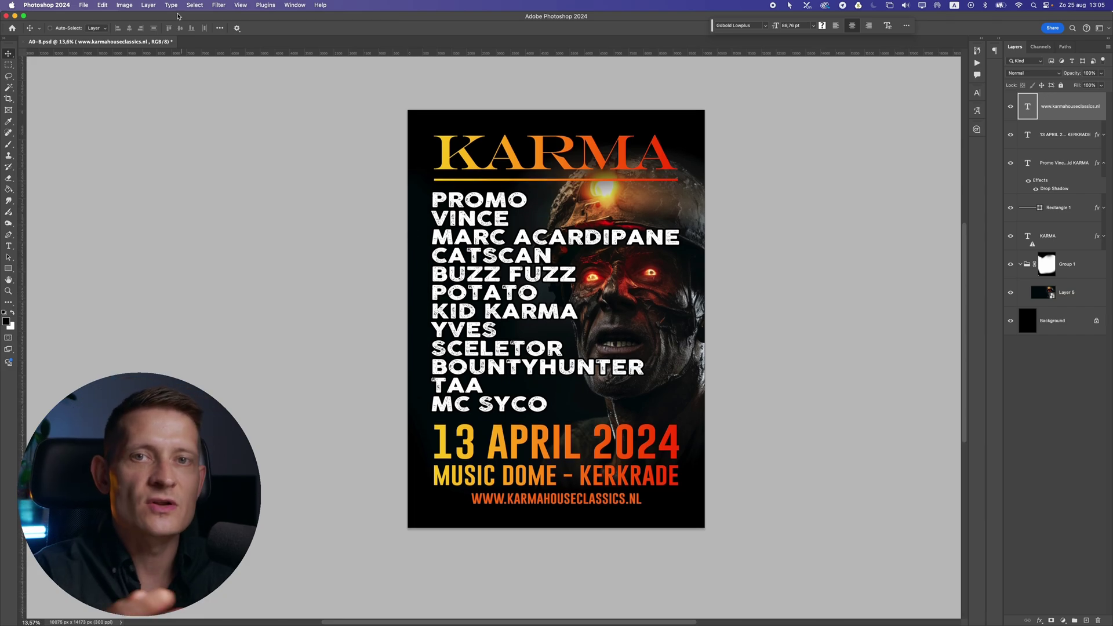
- Start a new document from the A5 print preset and set its resolution to 300 pixels/inch
{"action": "left_click", "coordinate": [84, 5]}
{"action": "left_click", "coordinate": [92, 17]}
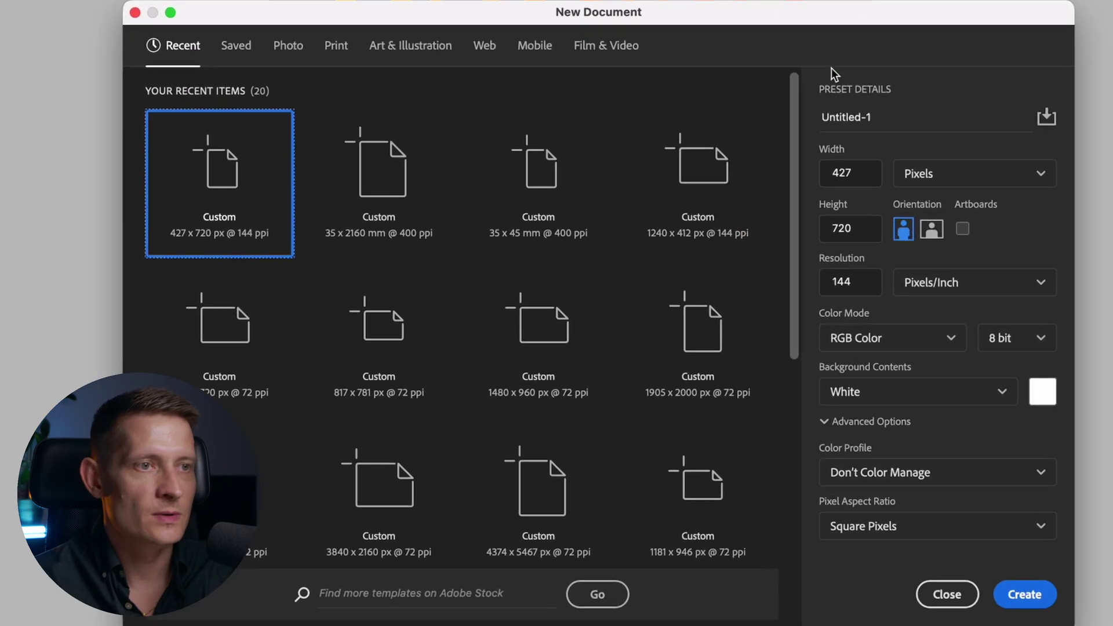
{"action": "left_click", "coordinate": [341, 45]}
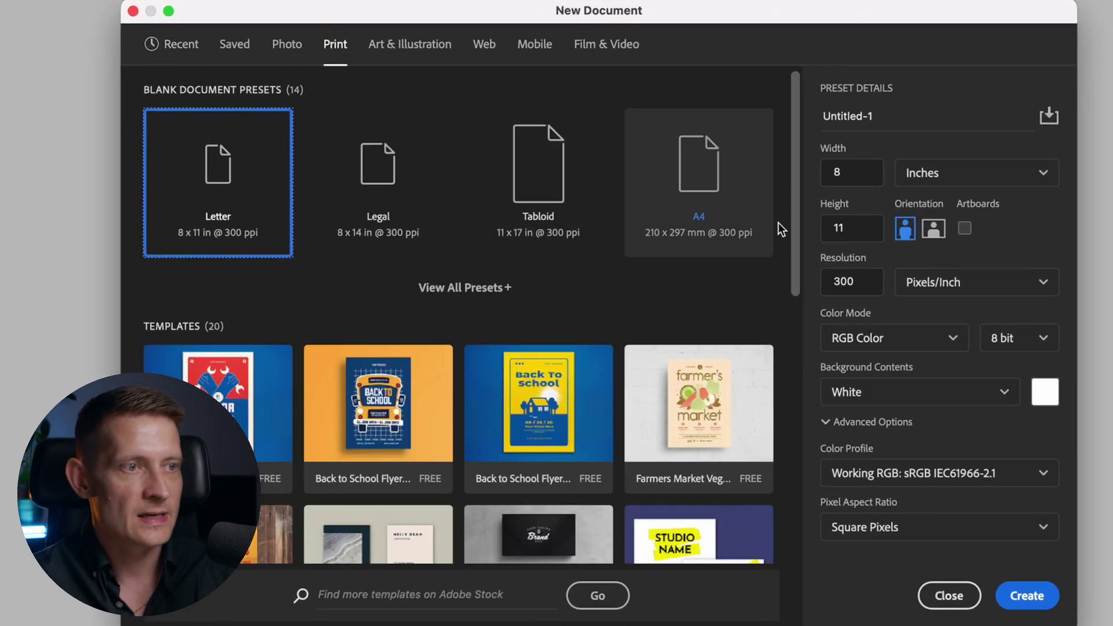
{"action": "left_click", "coordinate": [497, 289]}
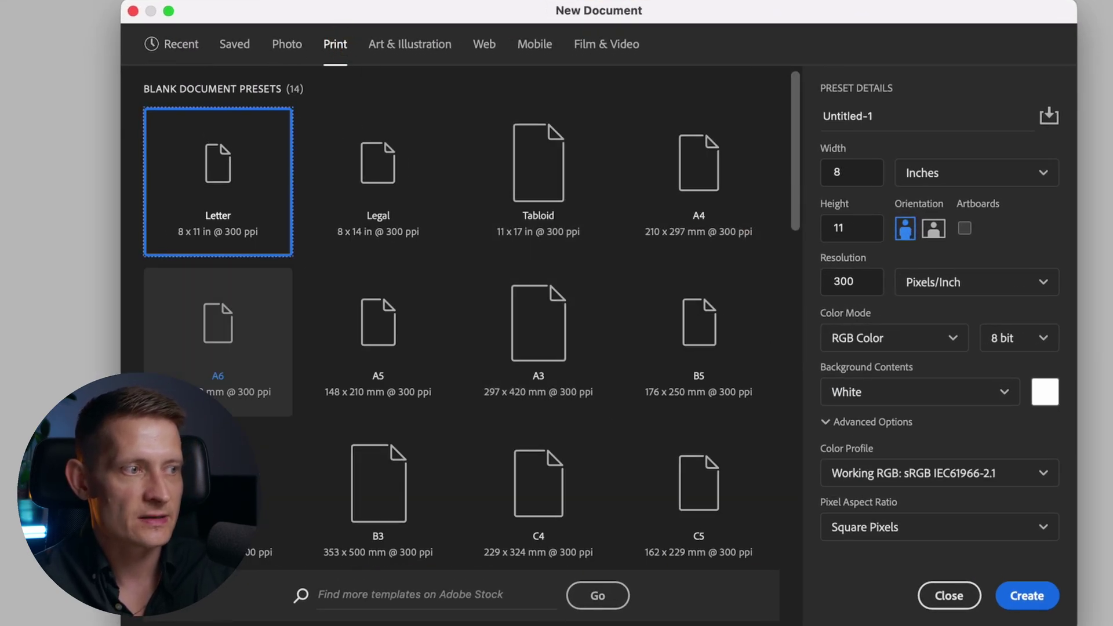
{"action": "left_click", "coordinate": [372, 330]}
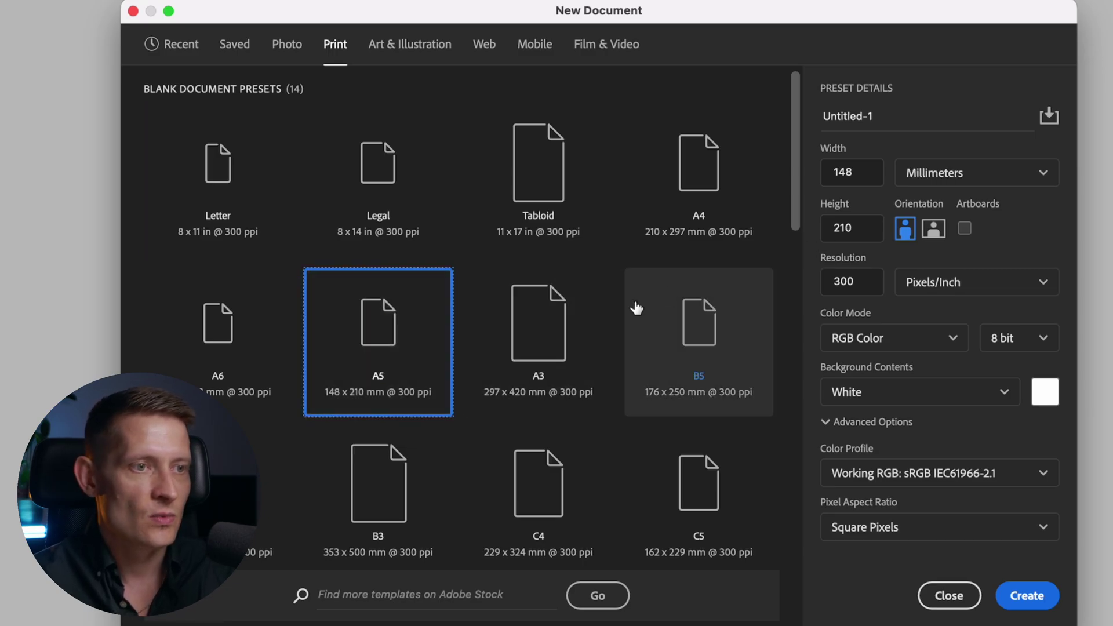
{"action": "left_click_drag", "start_coordinate": [845, 278], "coordinate": [823, 282]}
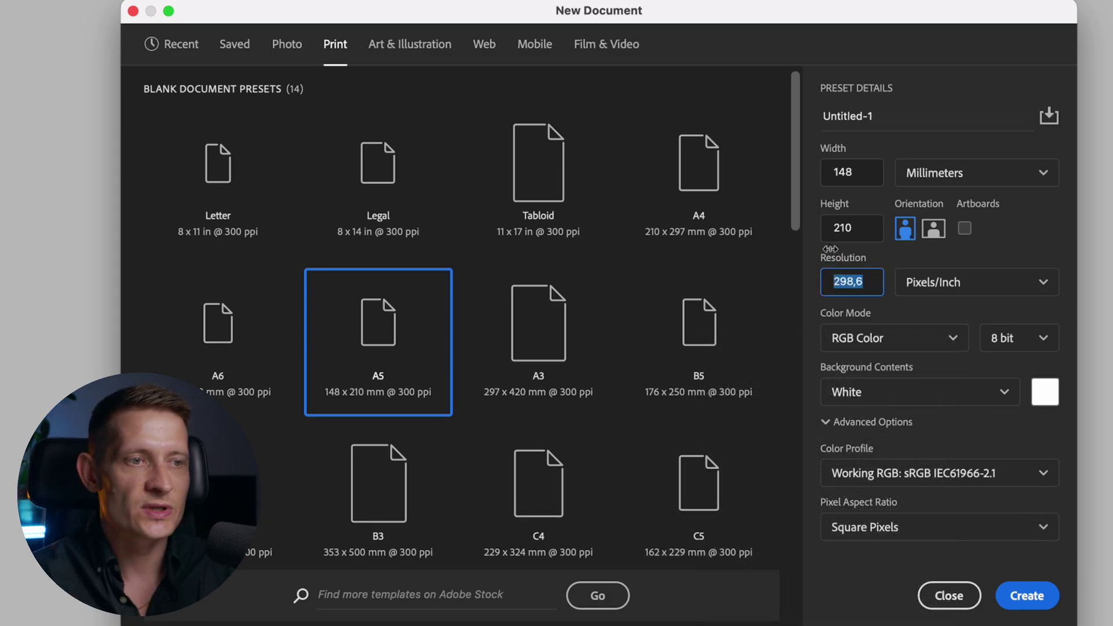
{"action": "type", "text": "300"}
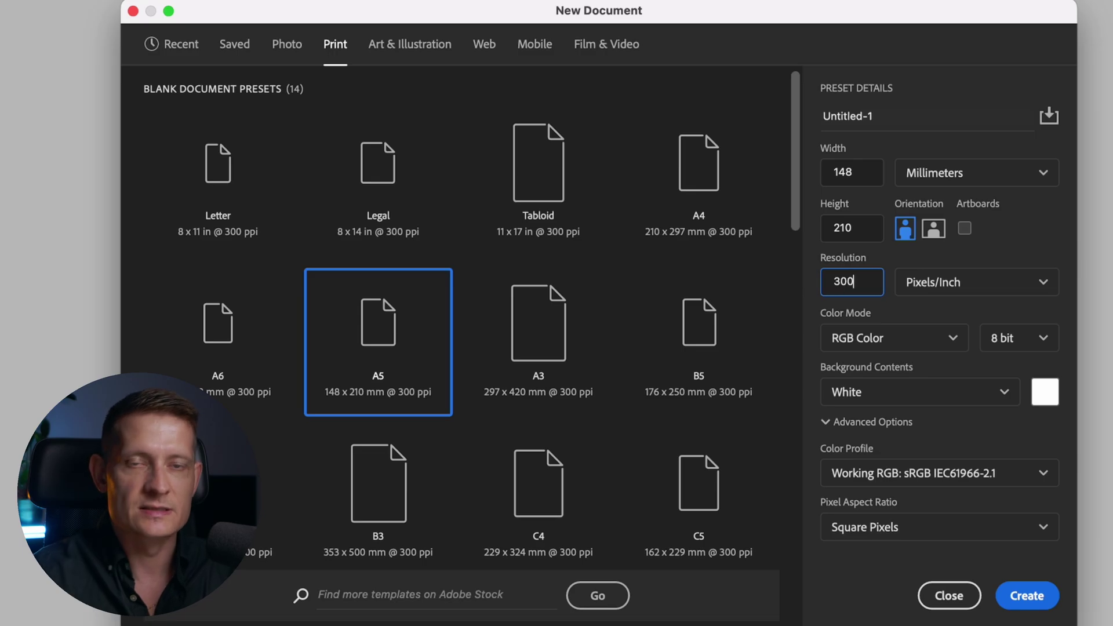
- Try resolutions of 450 and 72 pixels/inch for the new A5 document
{"action": "double_click", "coordinate": [813, 281]}
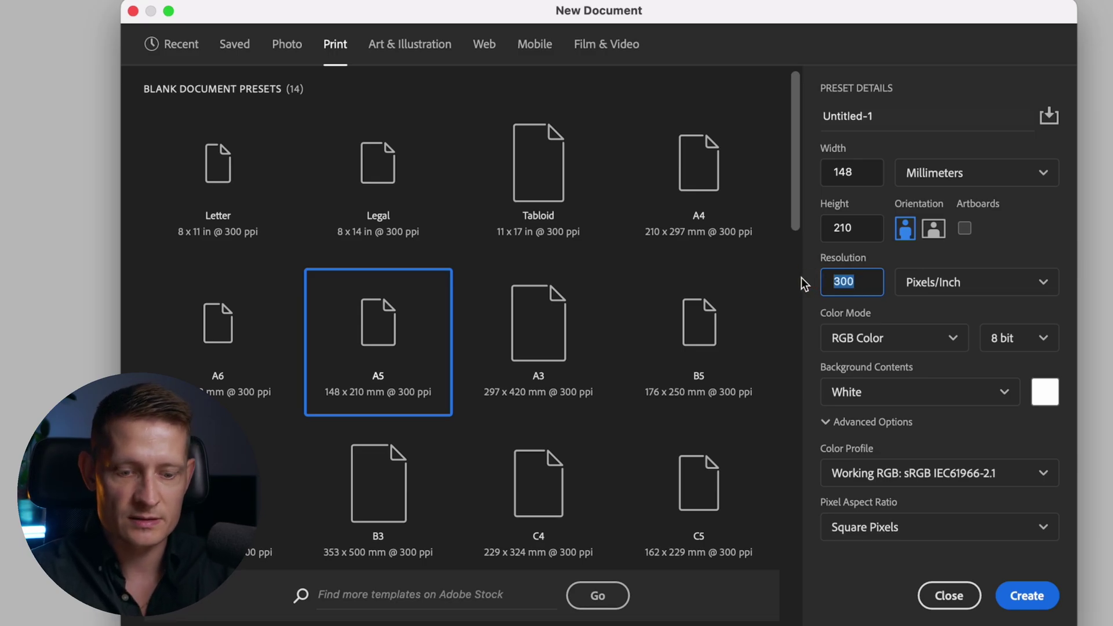
{"action": "type", "text": "4000"}
{"action": "key", "text": "BackSpace"}
{"action": "key", "text": "BackSpace"}
{"action": "key", "text": "BackSpace"}
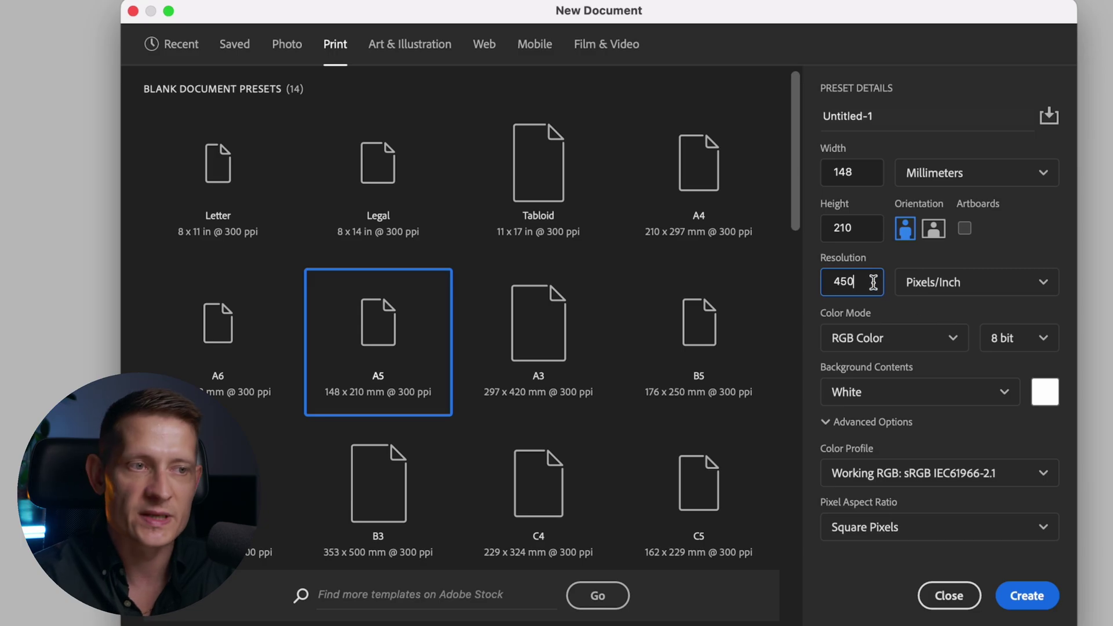
{"action": "left_click_drag", "start_coordinate": [873, 282], "coordinate": [829, 278]}
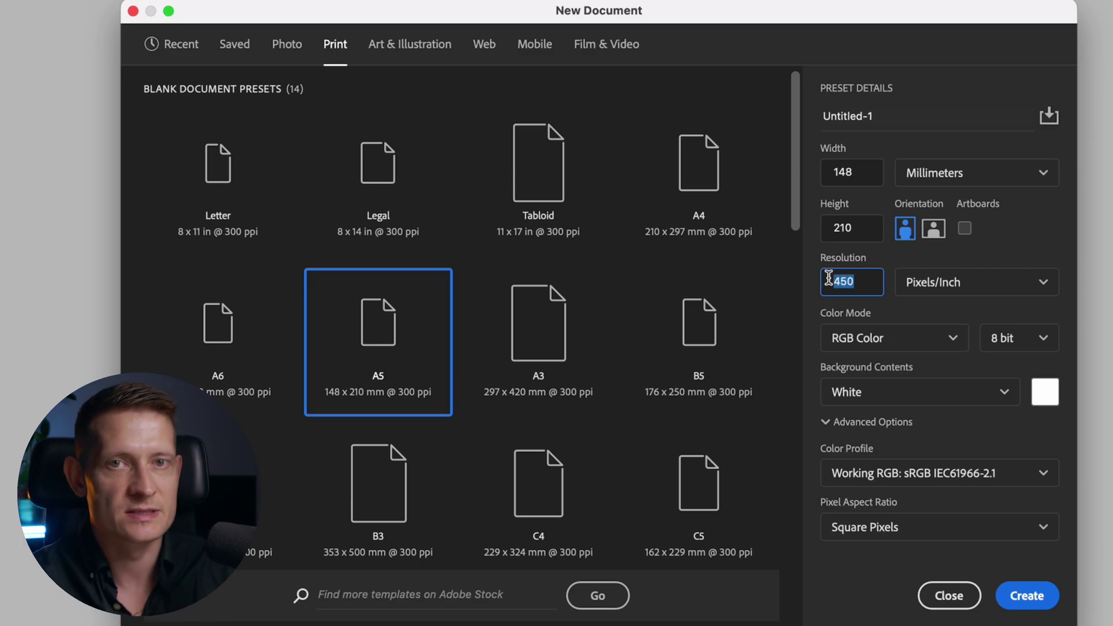
{"action": "type", "text": "72"}
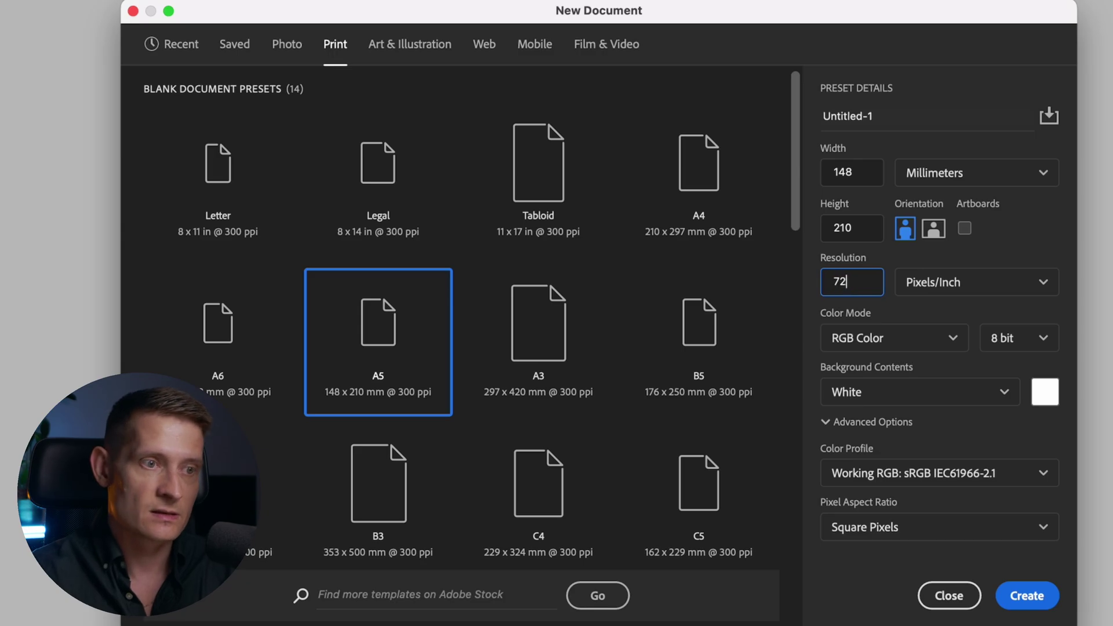
- Set the new document's resolution back to 300 pixels/inch
{"action": "left_click_drag", "start_coordinate": [867, 283], "coordinate": [827, 281]}
{"action": "type", "text": "300"}
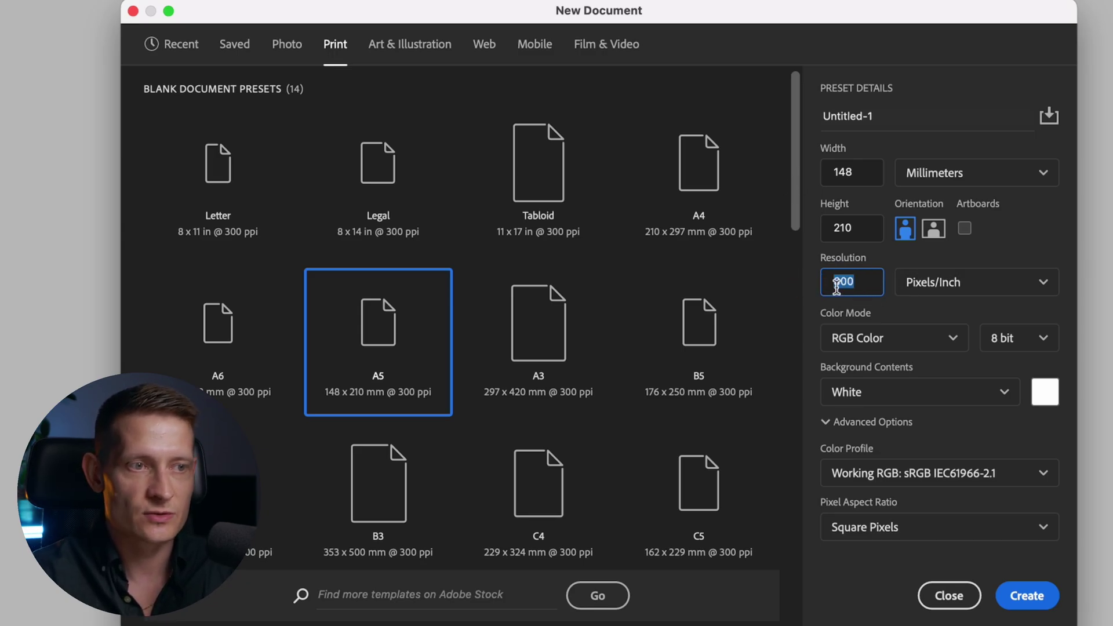
{"action": "left_click", "coordinate": [836, 286]}
- Check the width and height of the A5 preset in millimeters
{"action": "left_click_drag", "start_coordinate": [833, 172], "coordinate": [863, 175]}
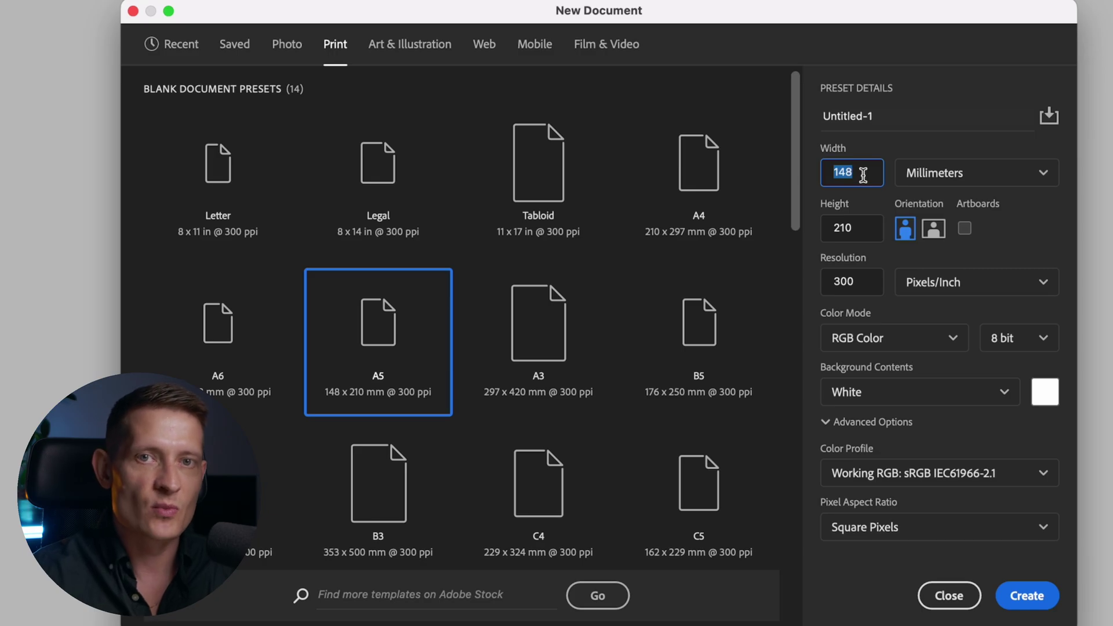
{"action": "left_click", "coordinate": [863, 175]}
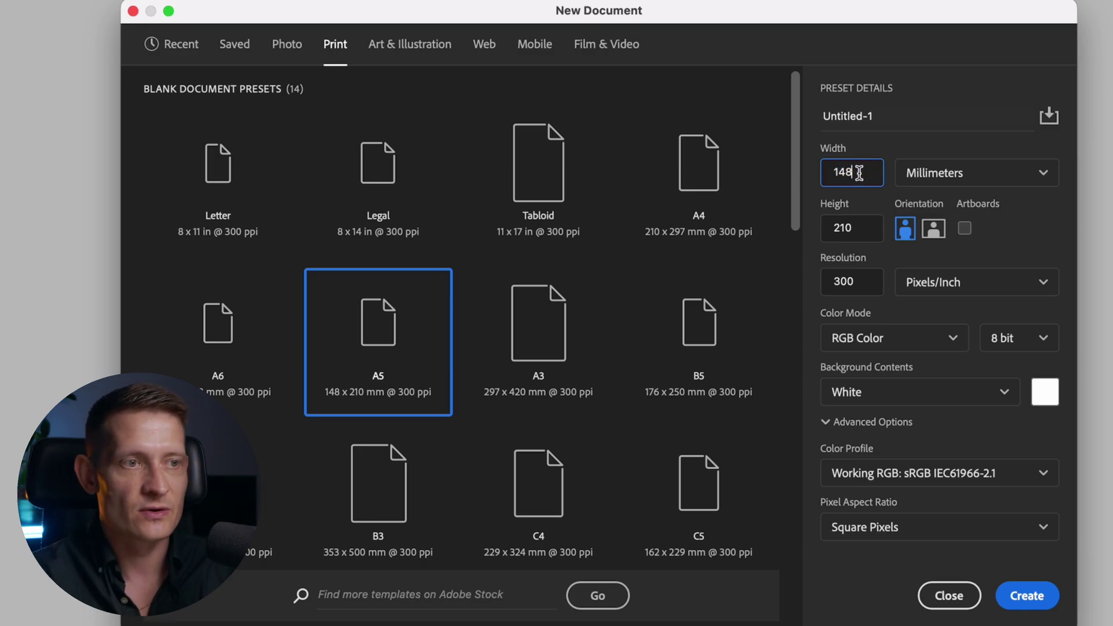
{"action": "left_click_drag", "start_coordinate": [862, 174], "coordinate": [834, 168]}
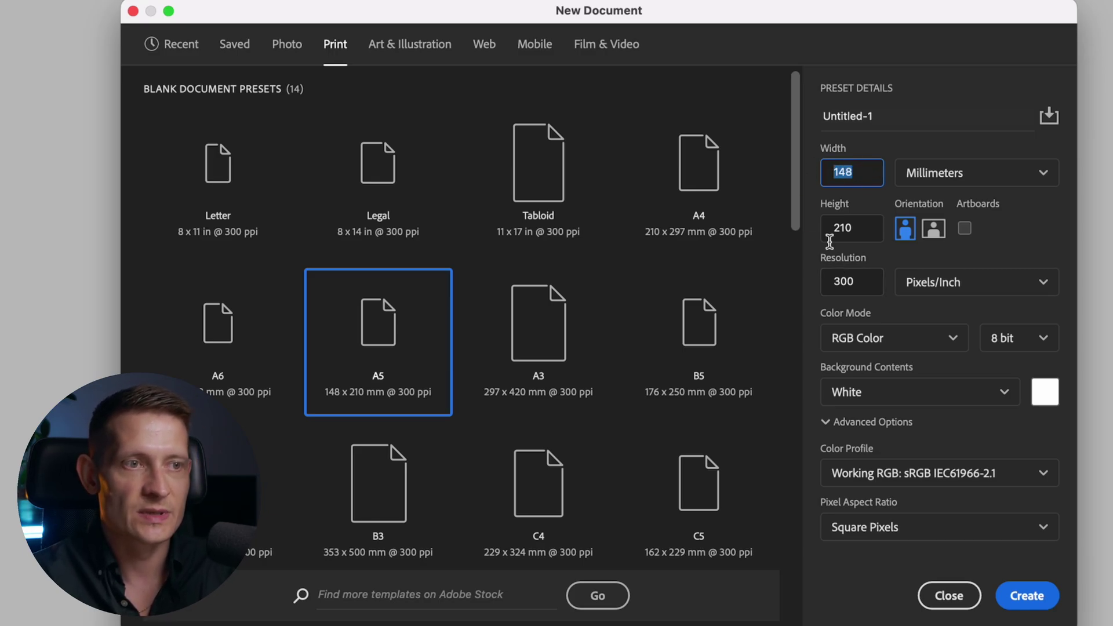
{"action": "mouse_move", "coordinate": [851, 226]}
{"action": "left_mouse_down"}
{"action": "mouse_move", "coordinate": [808, 231]}
{"action": "mouse_move", "coordinate": [844, 219]}
{"action": "left_mouse_up"}
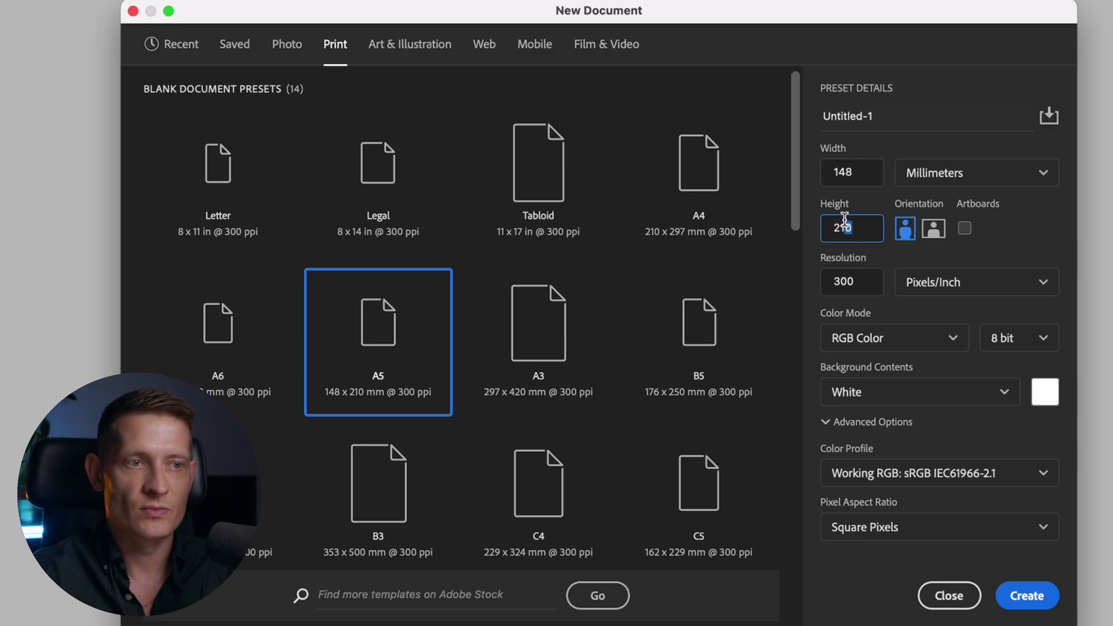
- Review the color mode options, keeping RGB Color, and choose a bit depth of 8 bit
{"action": "left_click", "coordinate": [898, 336]}
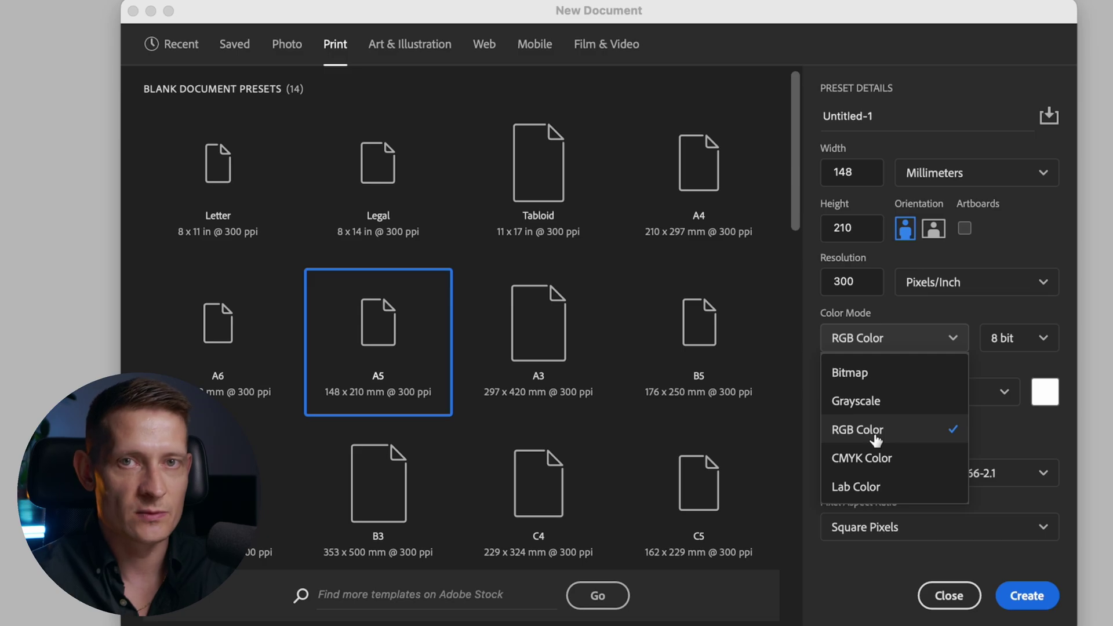
{"action": "left_click", "coordinate": [986, 437]}
{"action": "left_click", "coordinate": [1037, 339]}
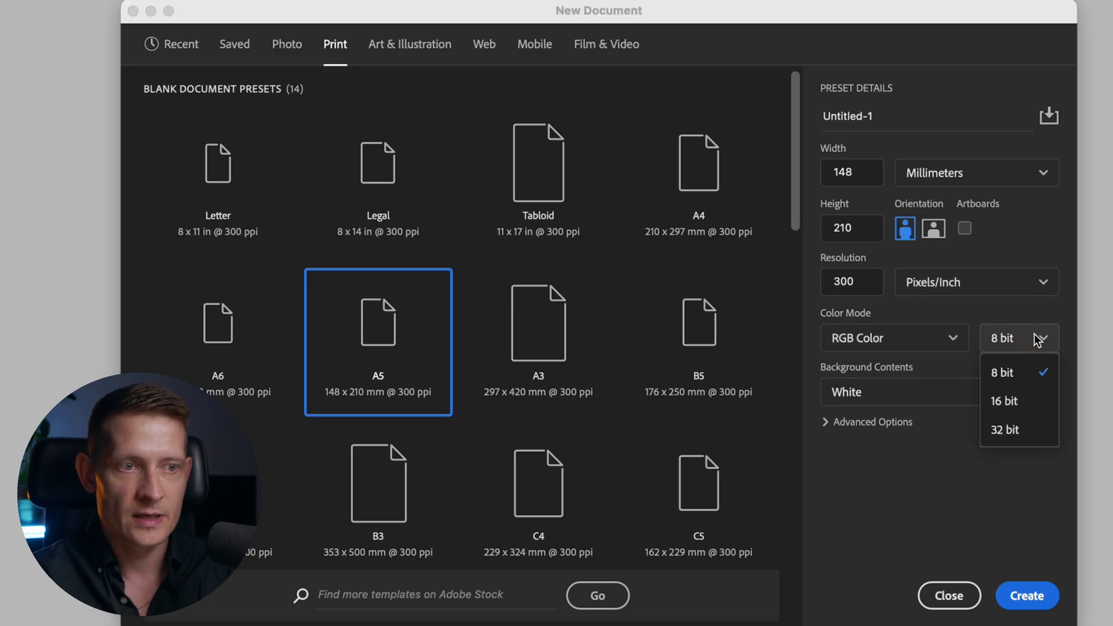
{"action": "left_click", "coordinate": [1020, 376]}
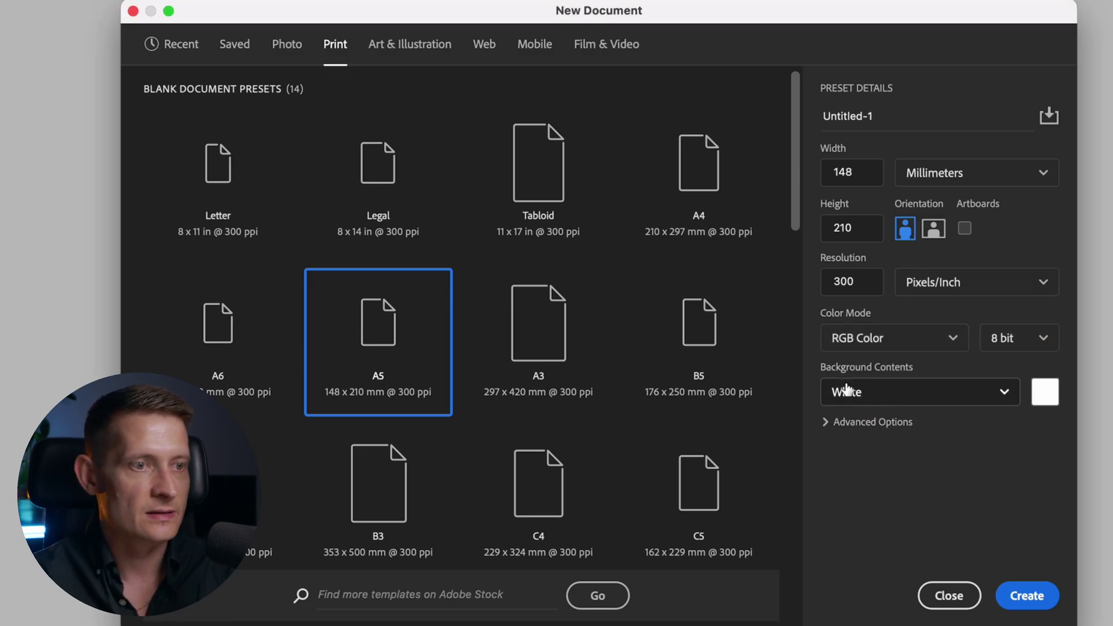